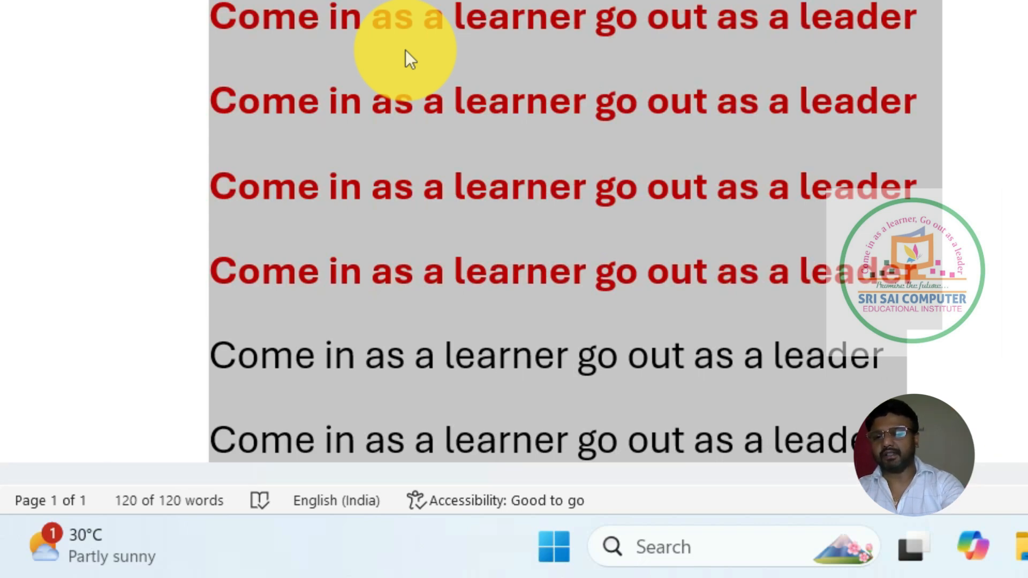
Step: Delete all the selected lines of text, then undo the deletion
key(Delete)
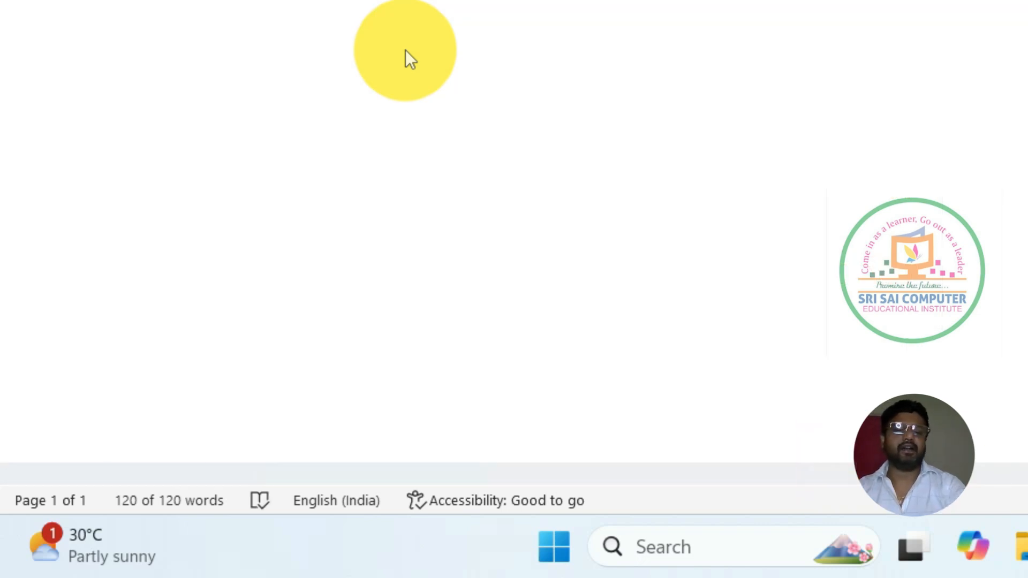
key(ctrl+z)
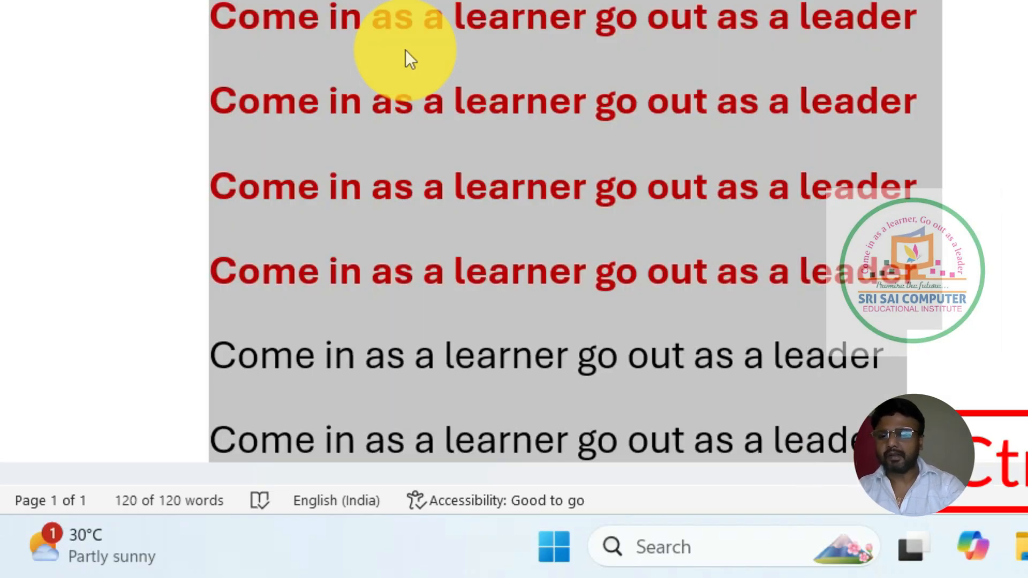
Step: Apply bold, italic and underline formatting to all the selected lines
key(ctrl+b)
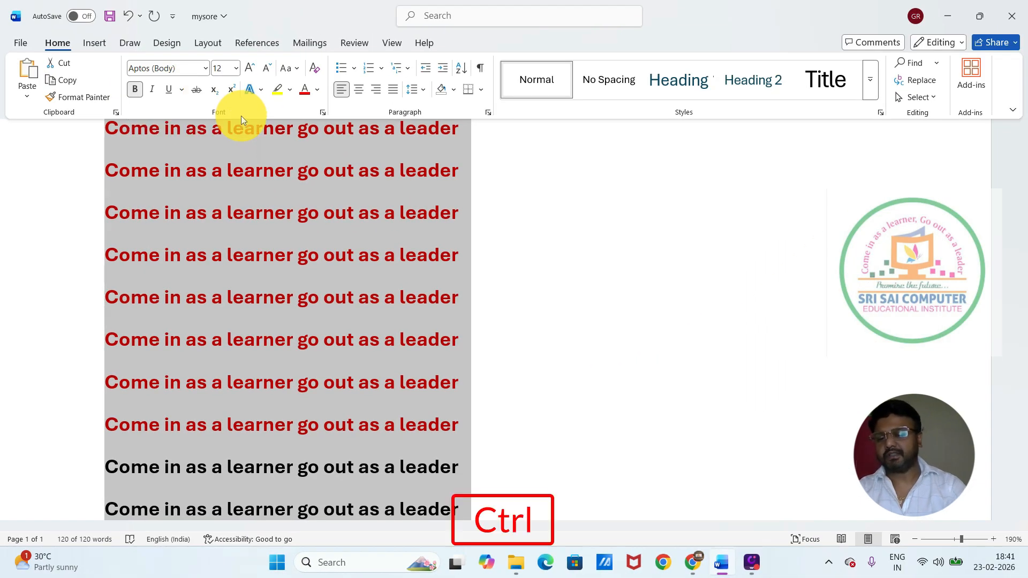
key(ctrl+i)
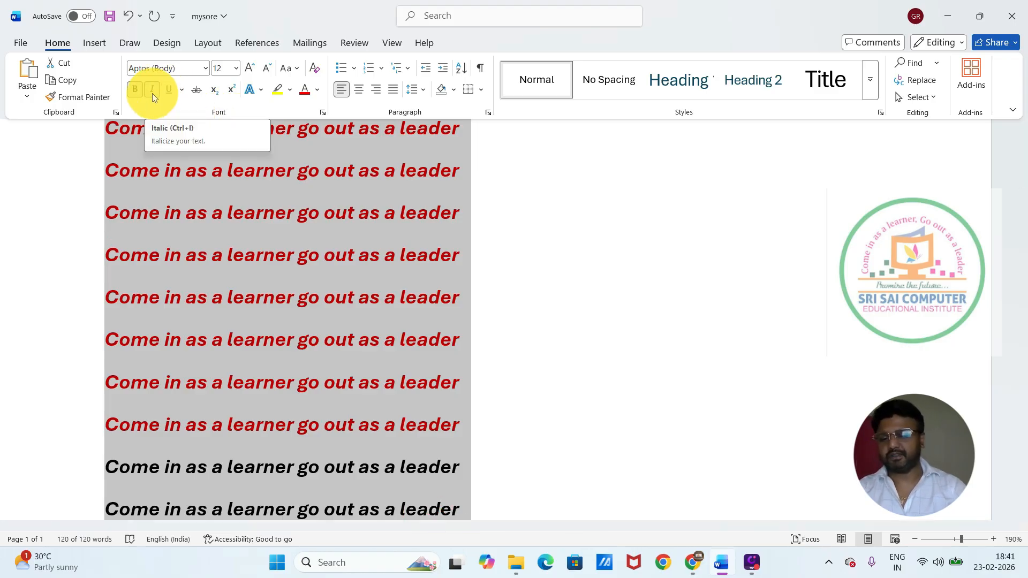
key(ctrl+u)
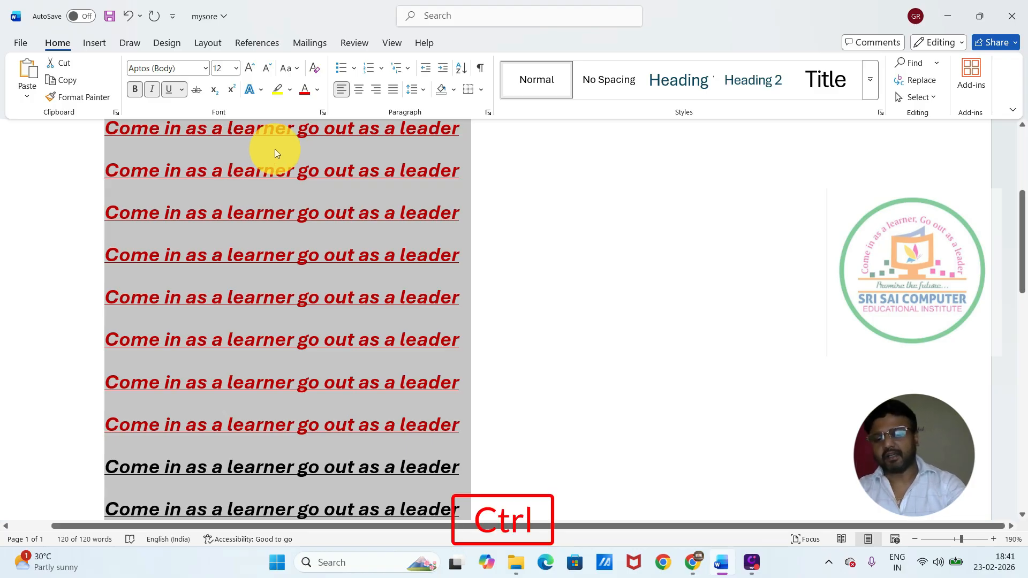
Step: Remove the underline, bold and italic formatting from all the selected lines
key(ctrl+u)
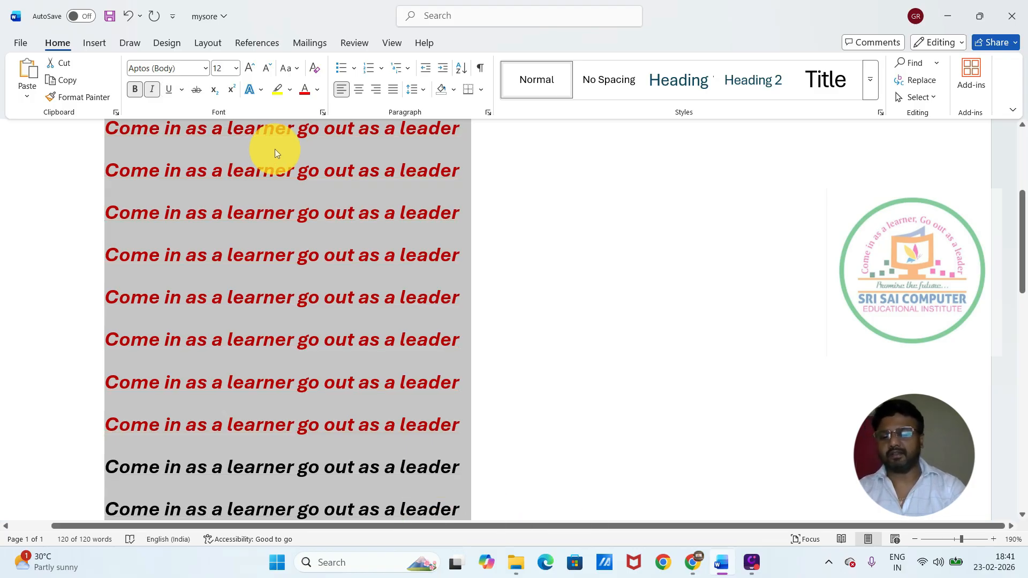
key(ctrl+b)
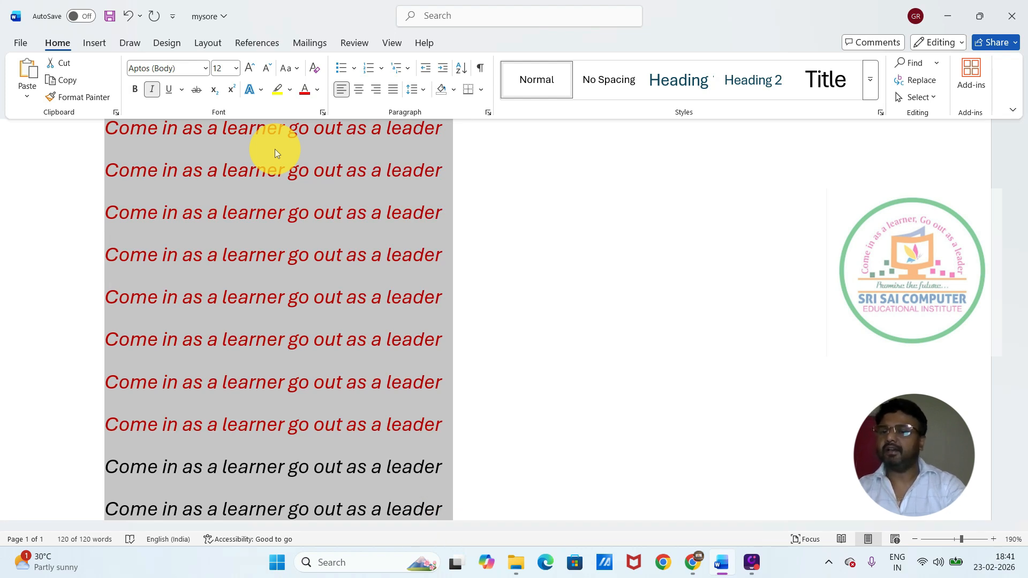
key(ctrl+i)
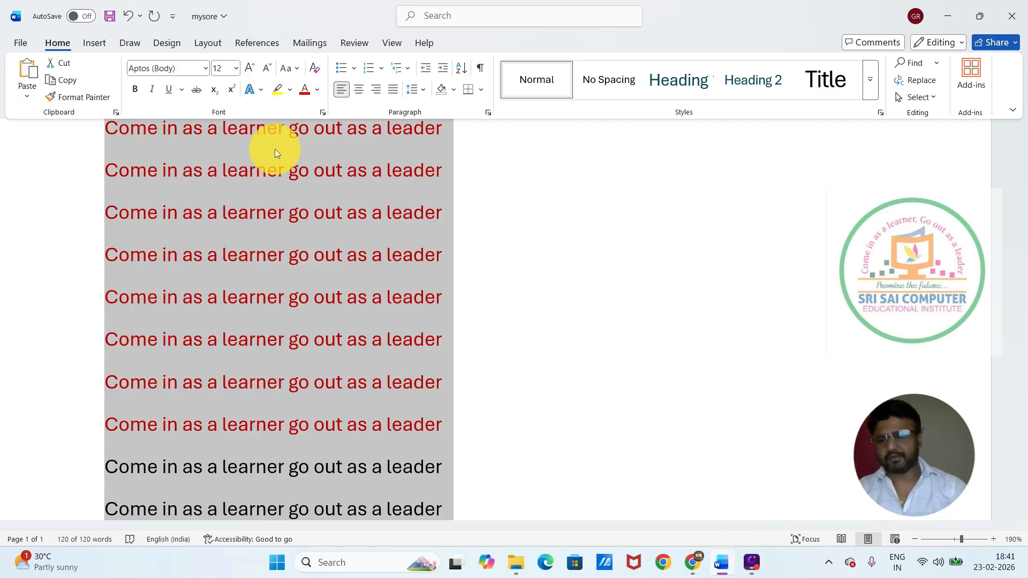
Step: Increase the font size of all the selected lines to 18
key(ctrl)
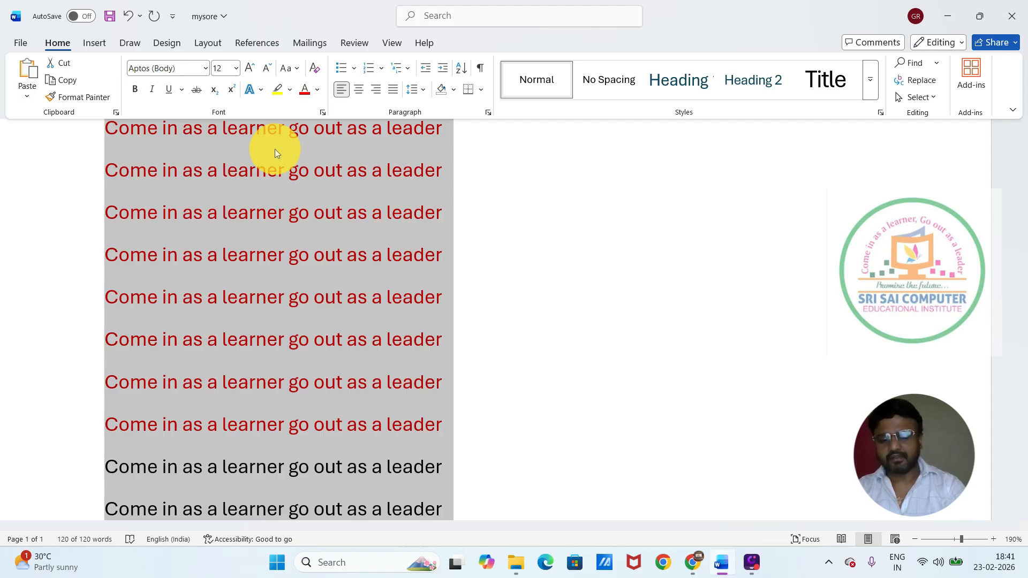
key(ctrl+shift+period)
key(ctrl+shift+period)
key(ctrl+shift+period)
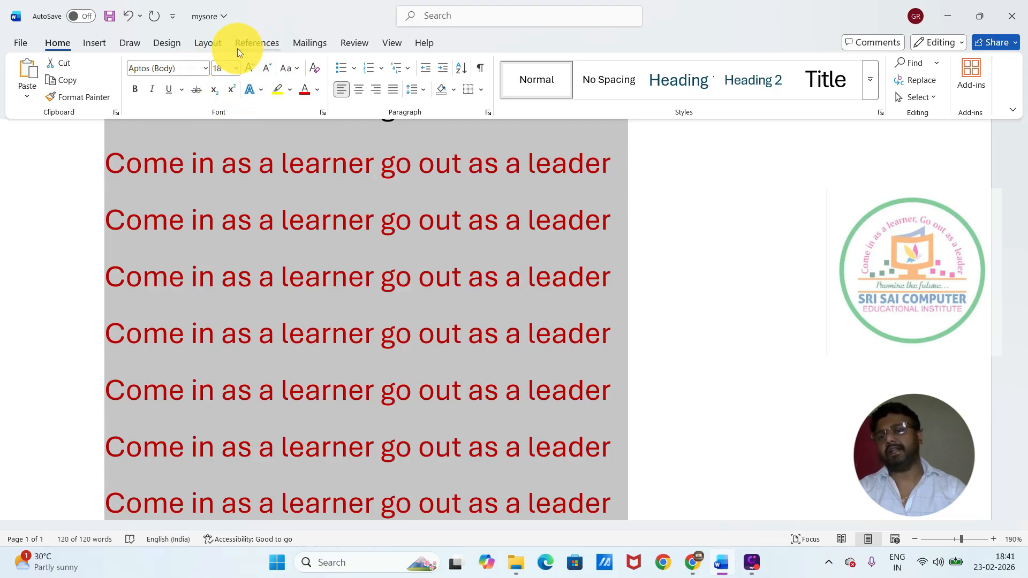
Step: Reduce the font size of all the selected lines to 12
key(ctrl)
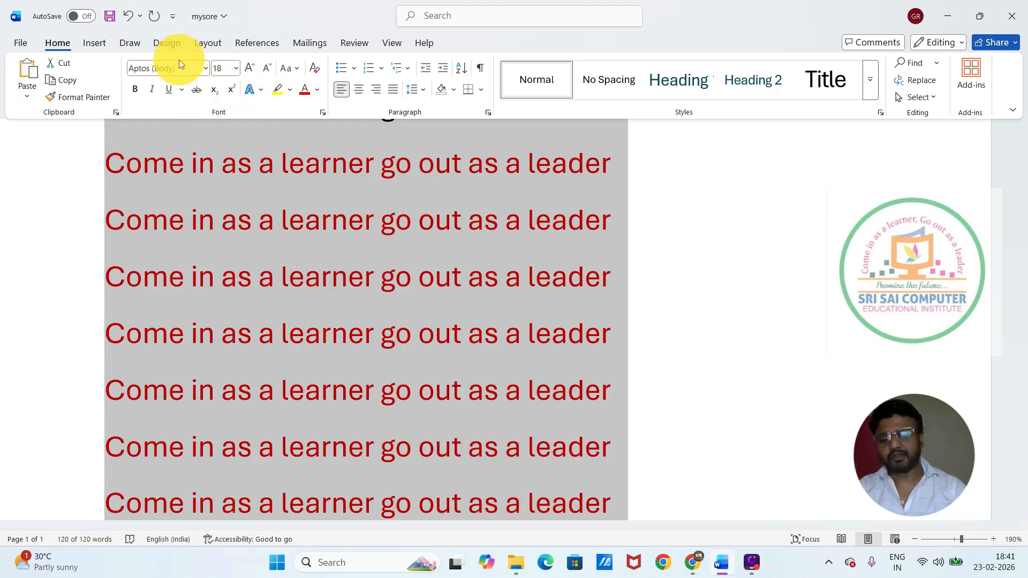
key(ctrl+shift+comma)
key(ctrl+shift+comma)
key(ctrl+shift+comma)
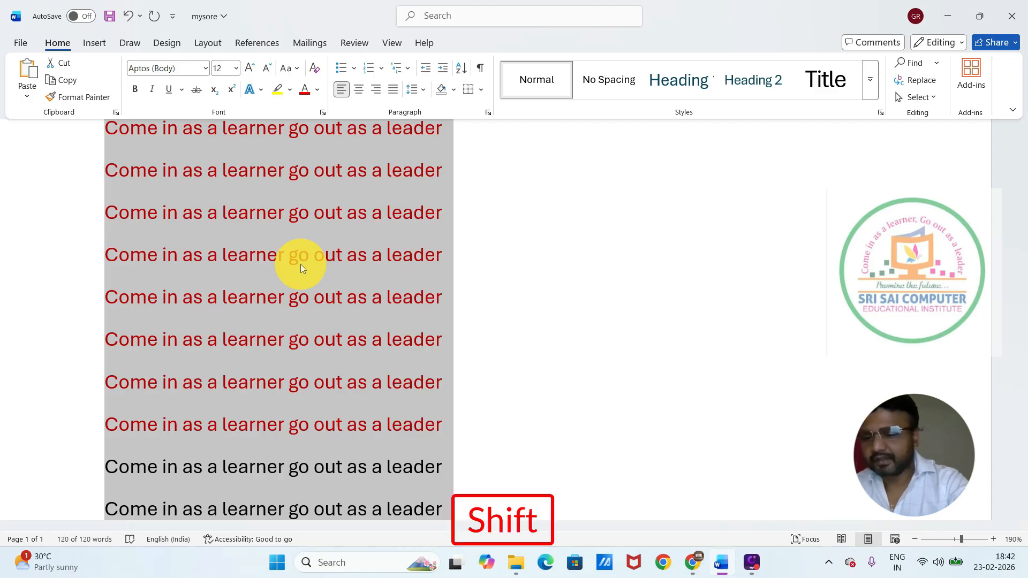
Step: Cycle the case of the selected lines through uppercase and lowercase back to sentence case
key(shift+F3)
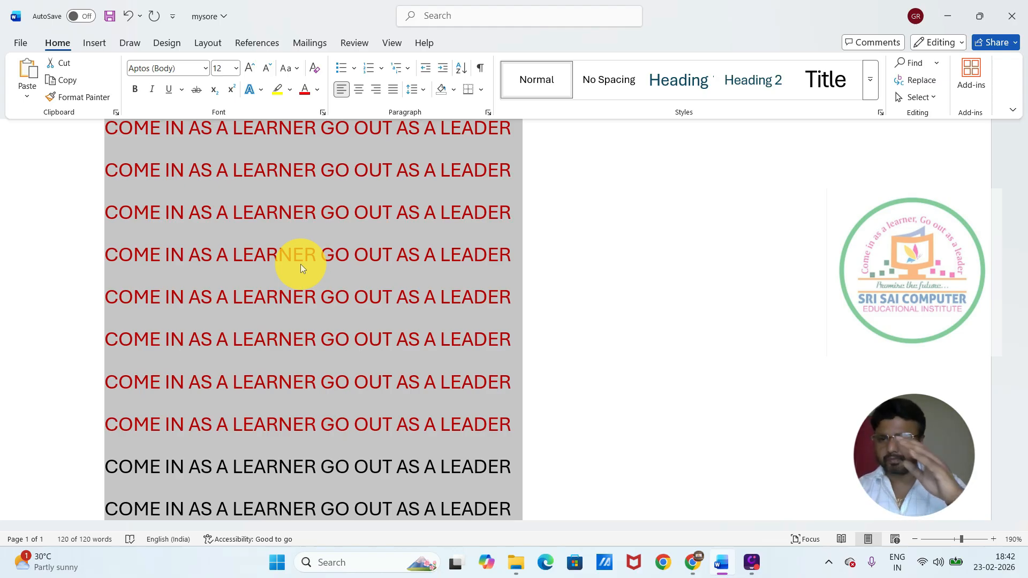
key(shift+F3)
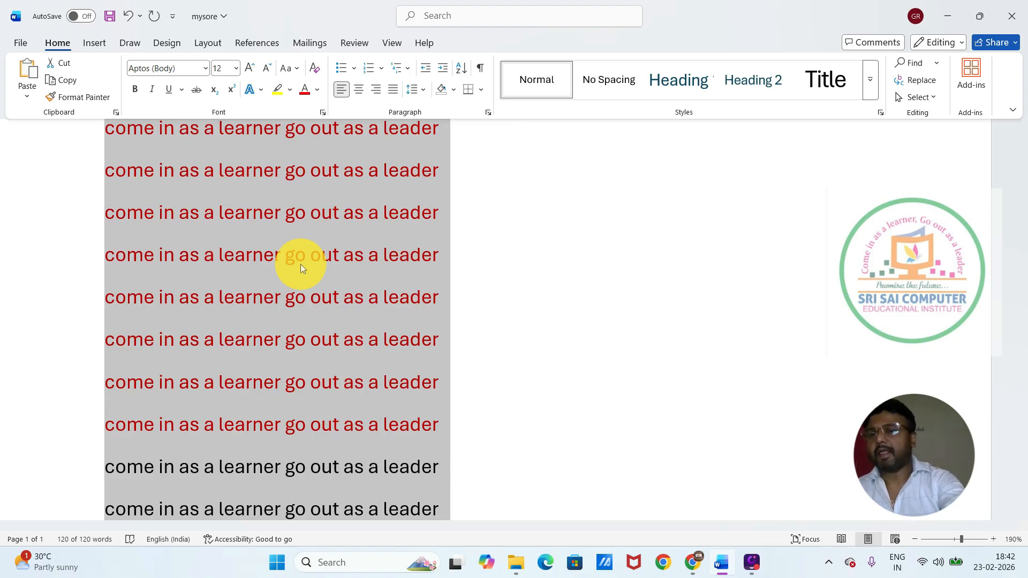
key(shift+F3)
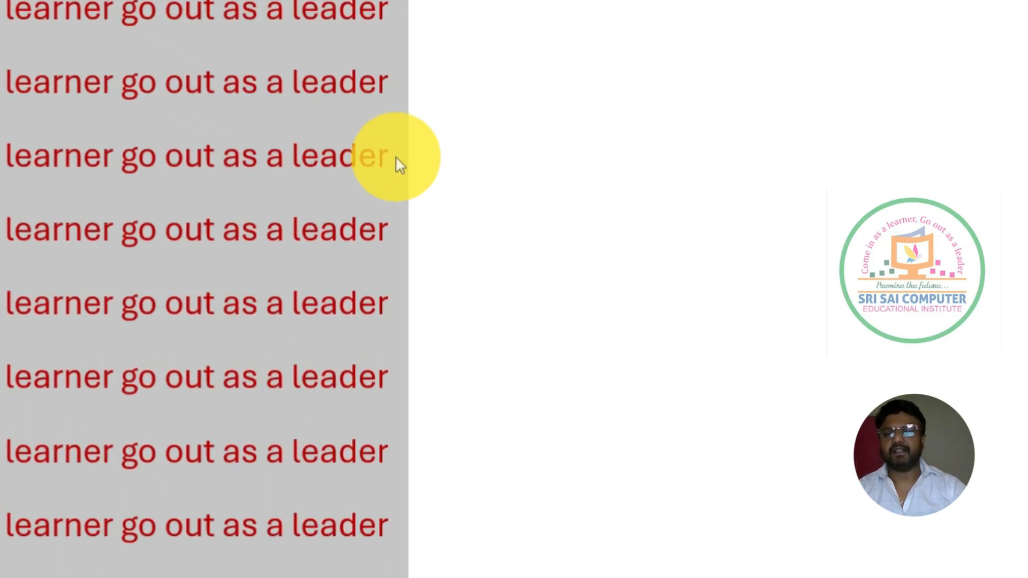
Step: Insert a new line between the red sentences and write the formula "A2+b2+2ab=(a+b)" on it
click(449, 213)
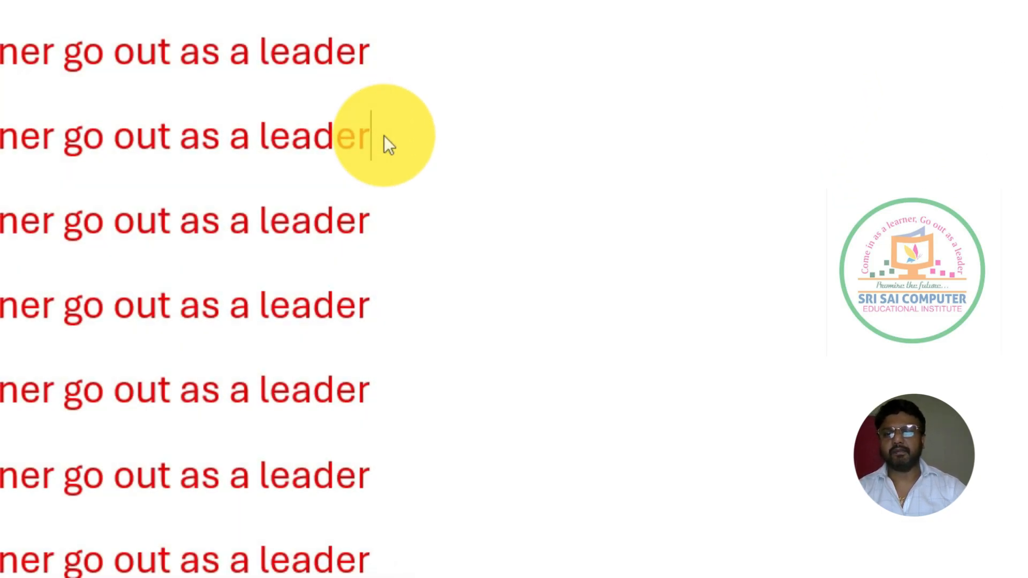
key(Return)
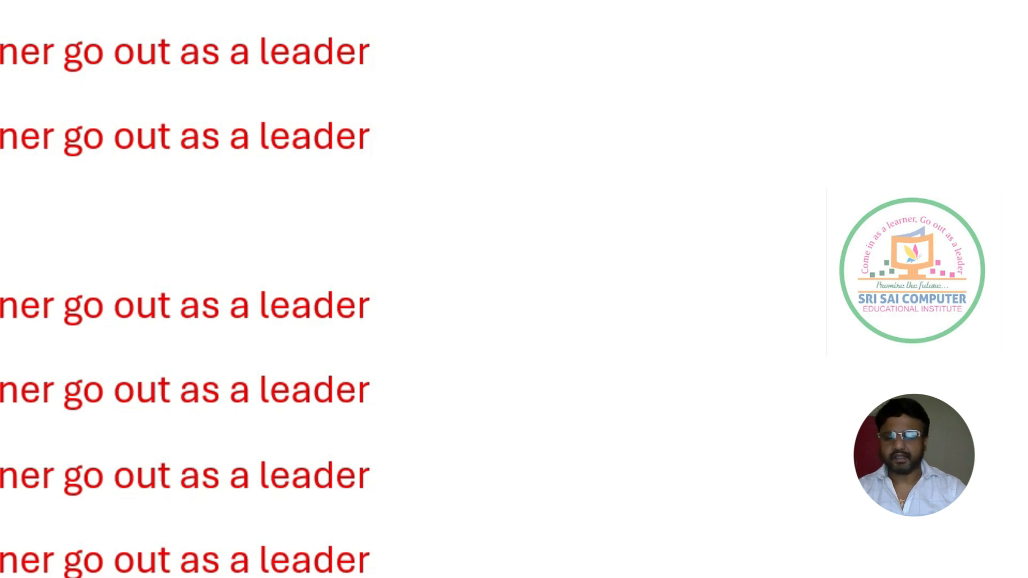
text(A2+b)
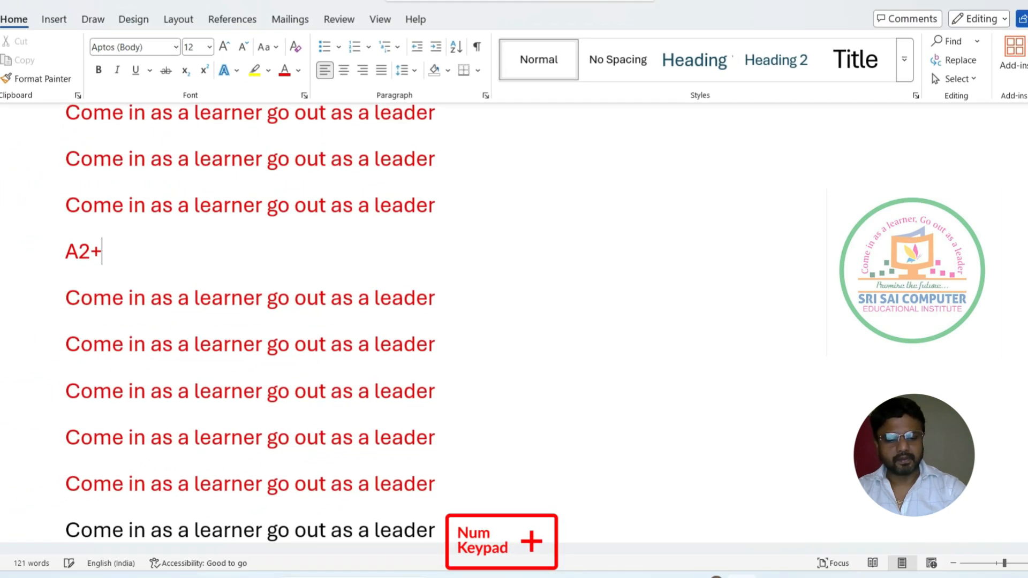
text(2+)
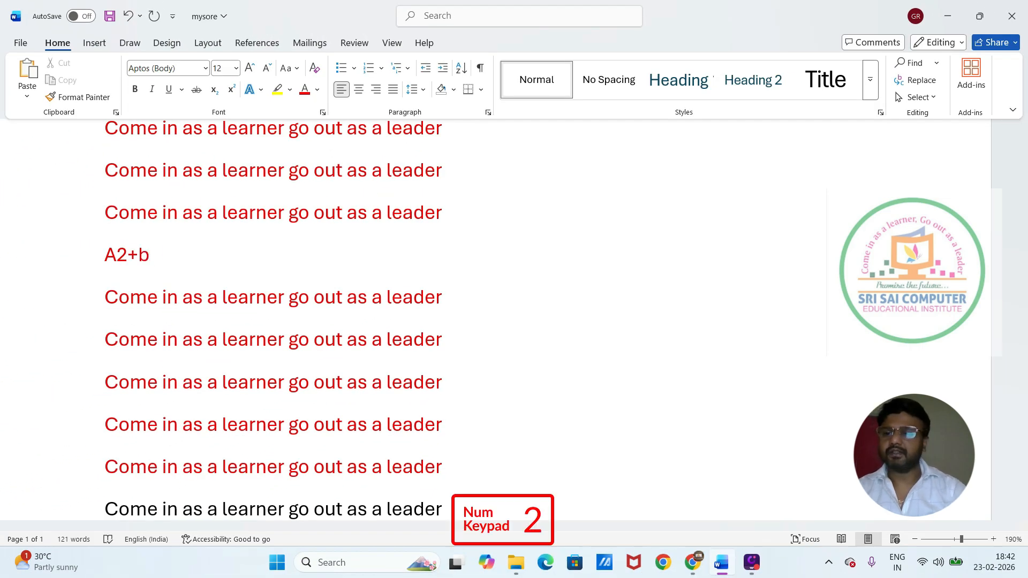
text(2a)
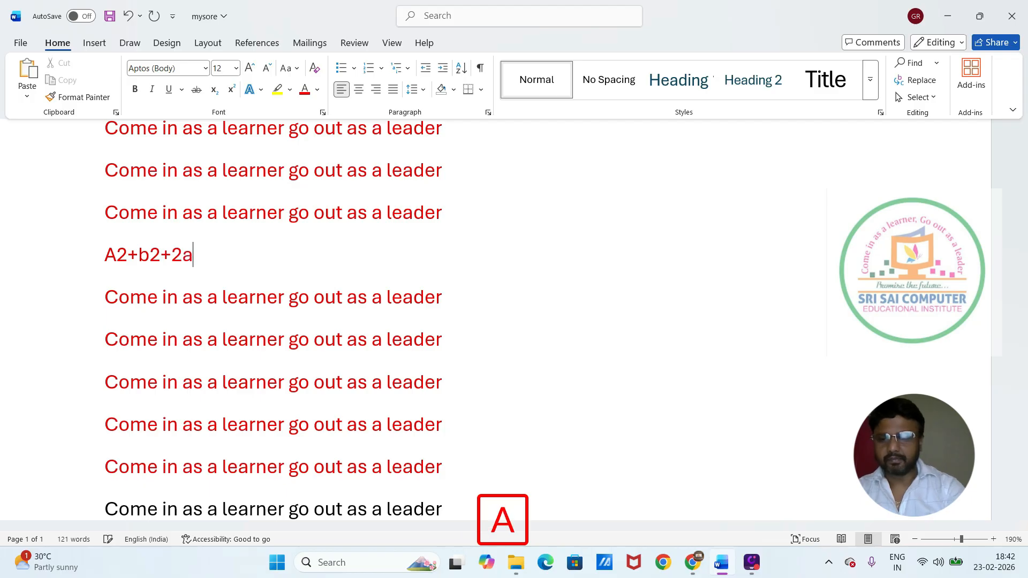
text(b=)
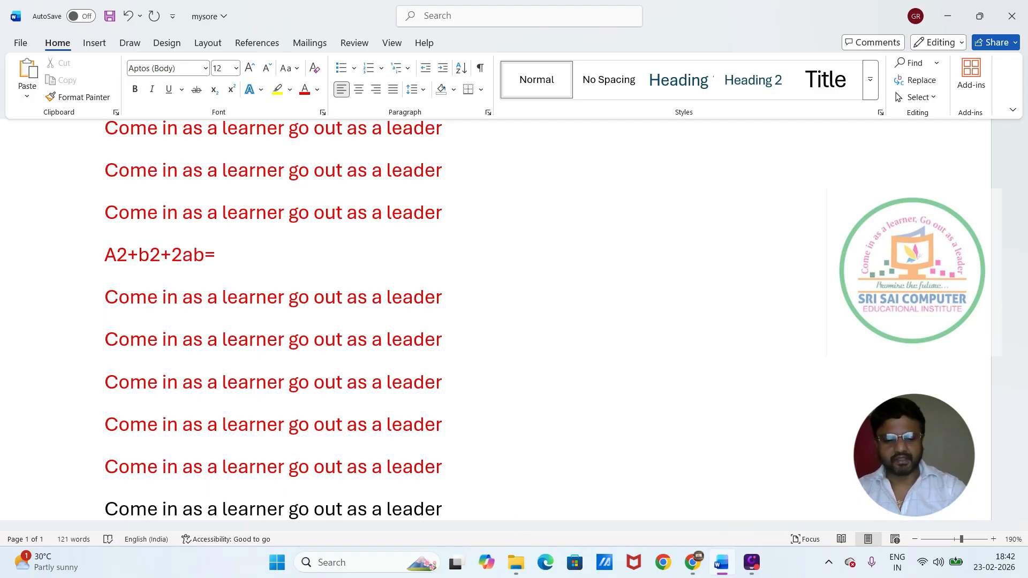
text(()
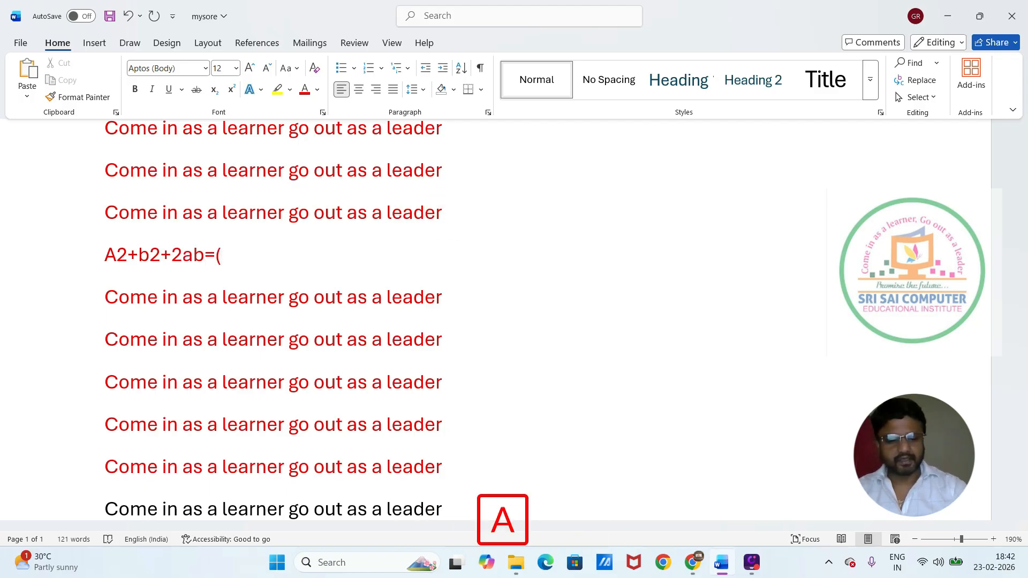
text(a+b)
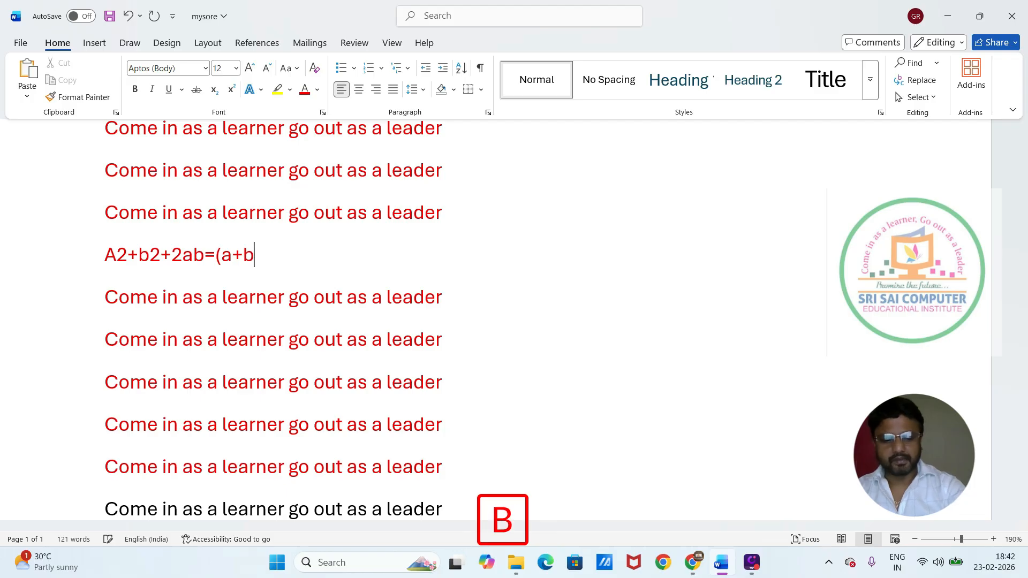
text())
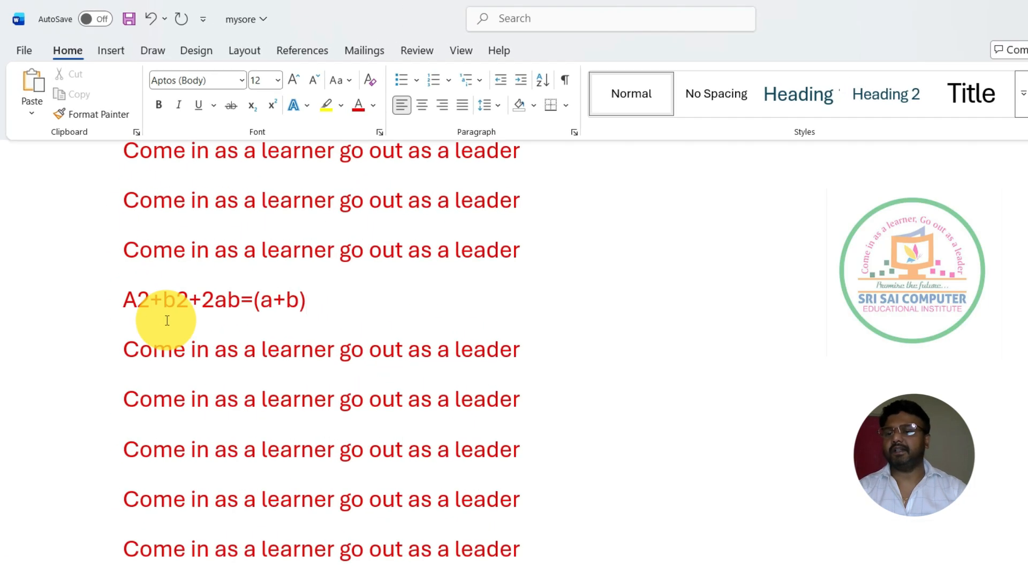
Step: Format the 2 after A and the 2 after the first b in the formula as superscript
click(144, 305)
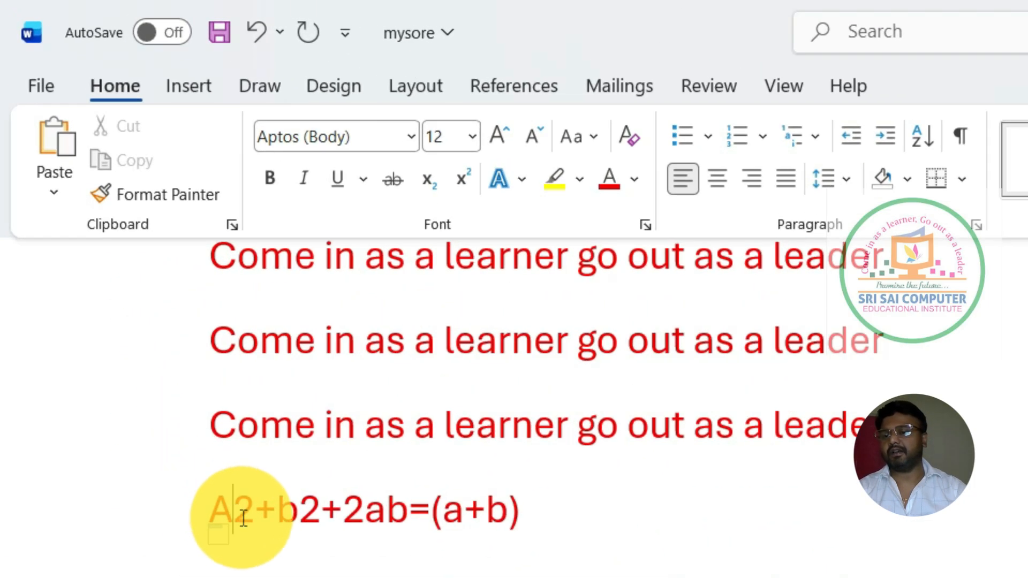
drag(244, 518, 252, 519)
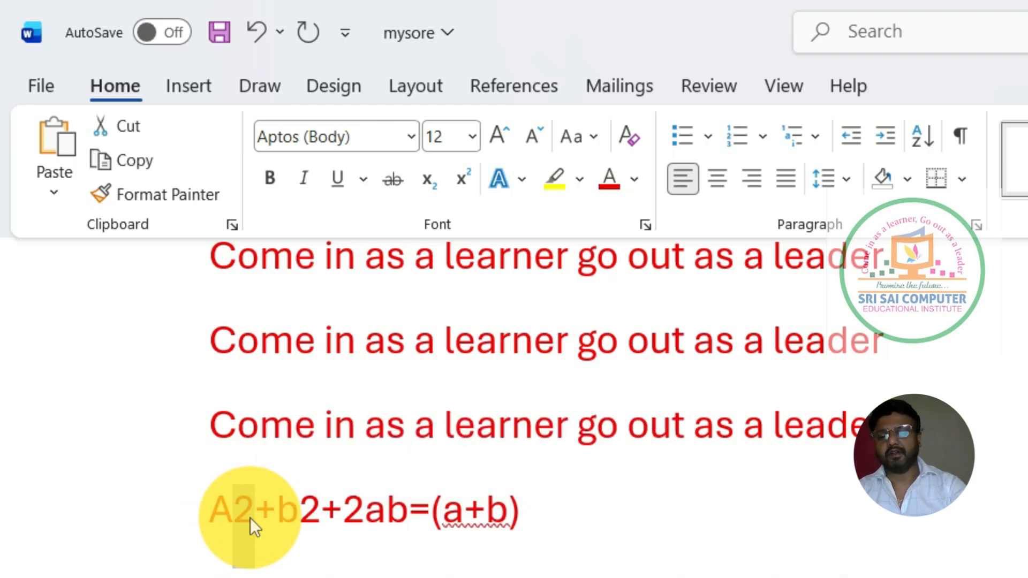
key(ctrl+shift+plus)
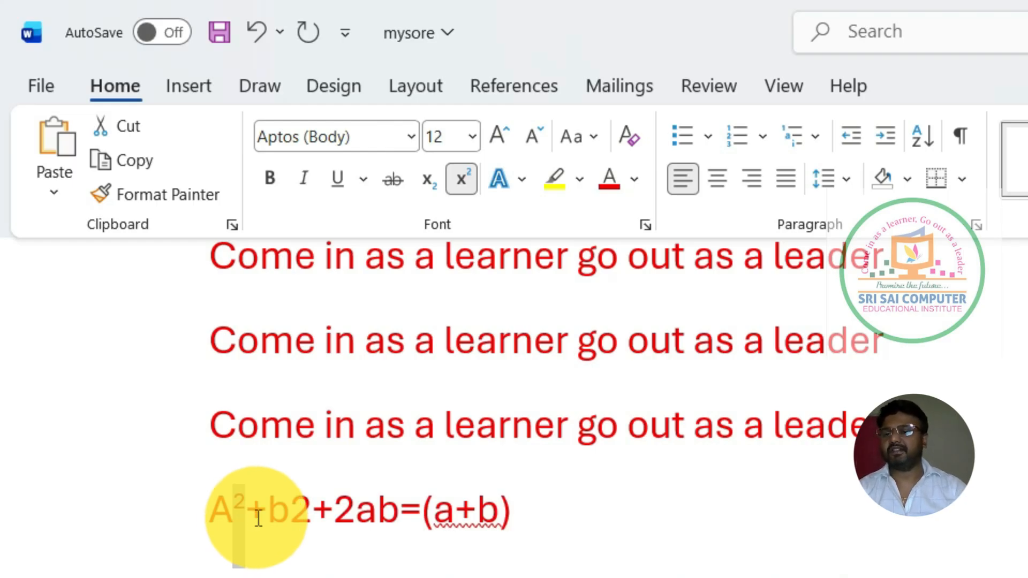
drag(290, 517, 311, 514)
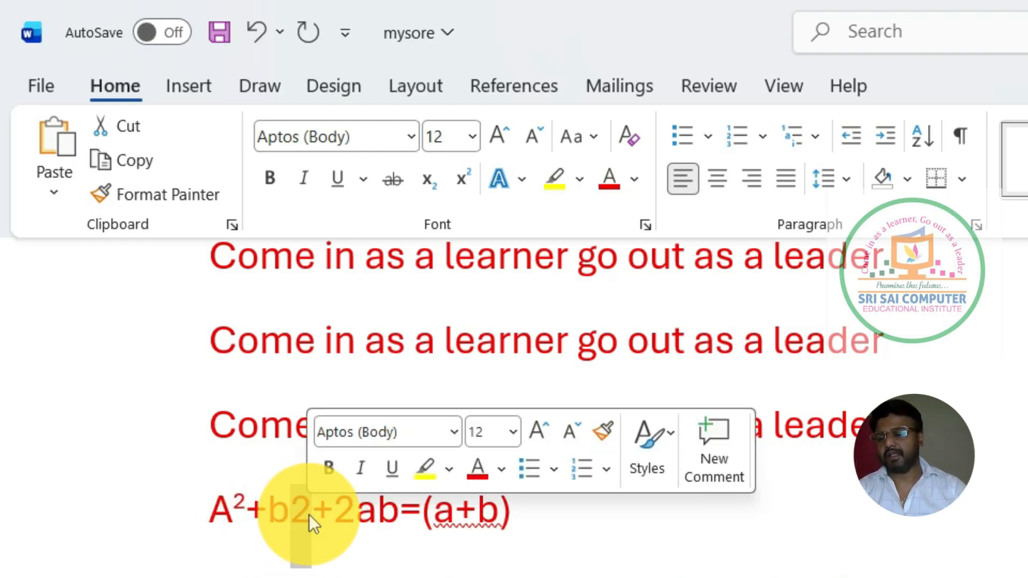
key(ctrl+shift+plus)
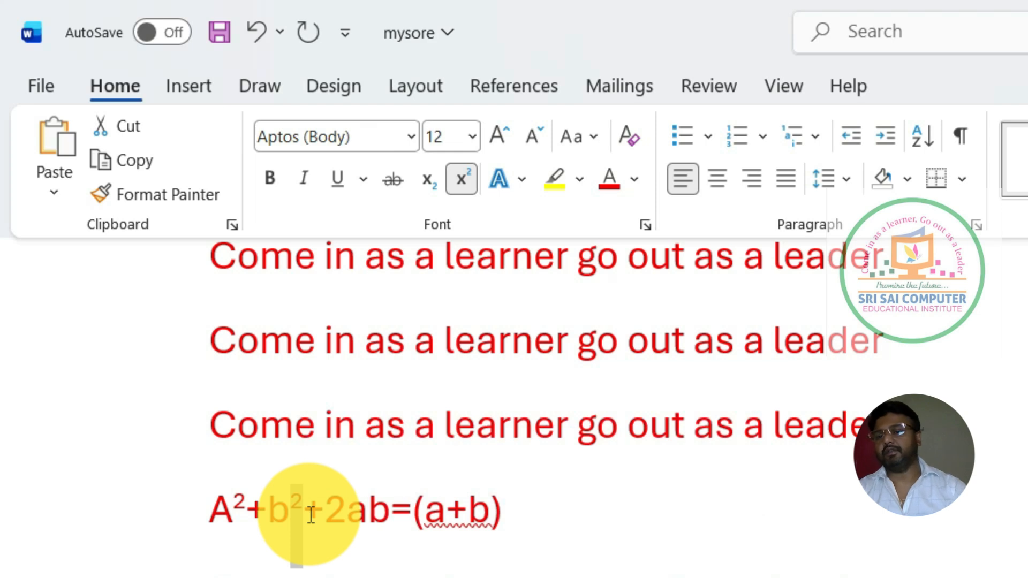
Step: Add a 2 after the closing parenthesis of (a+b) and format it as superscript
click(517, 506)
text(2)
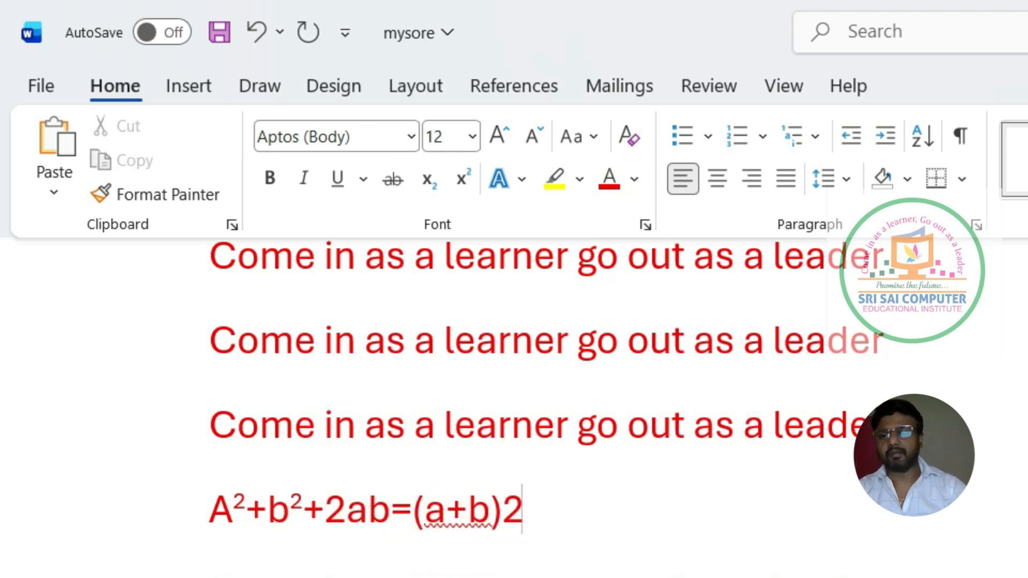
drag(504, 510, 517, 515)
key(ctrl+shift+equal)
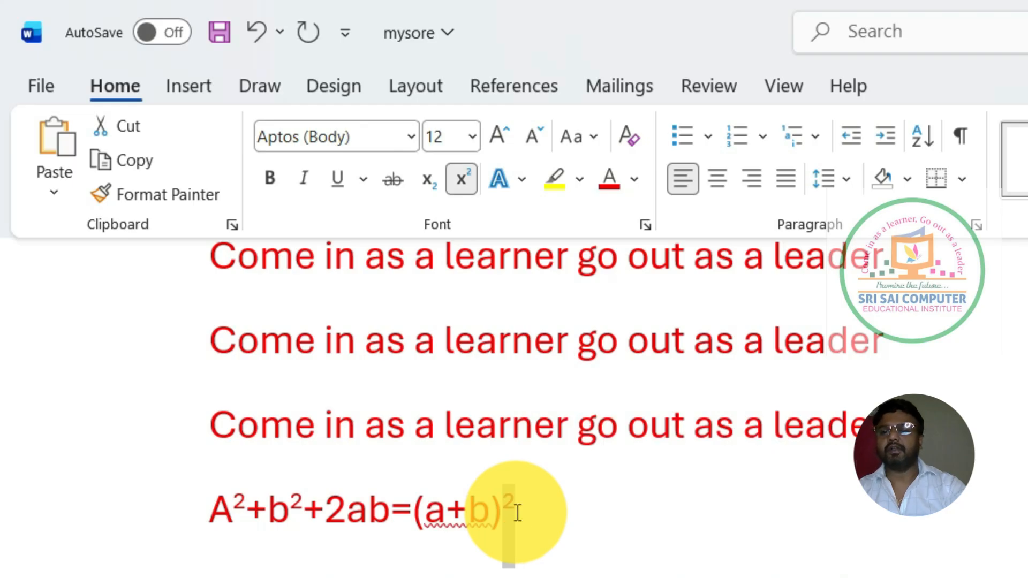
Step: Turn off superscript at the end of the formula and add "h2o" after a space on the same line
click(516, 509)
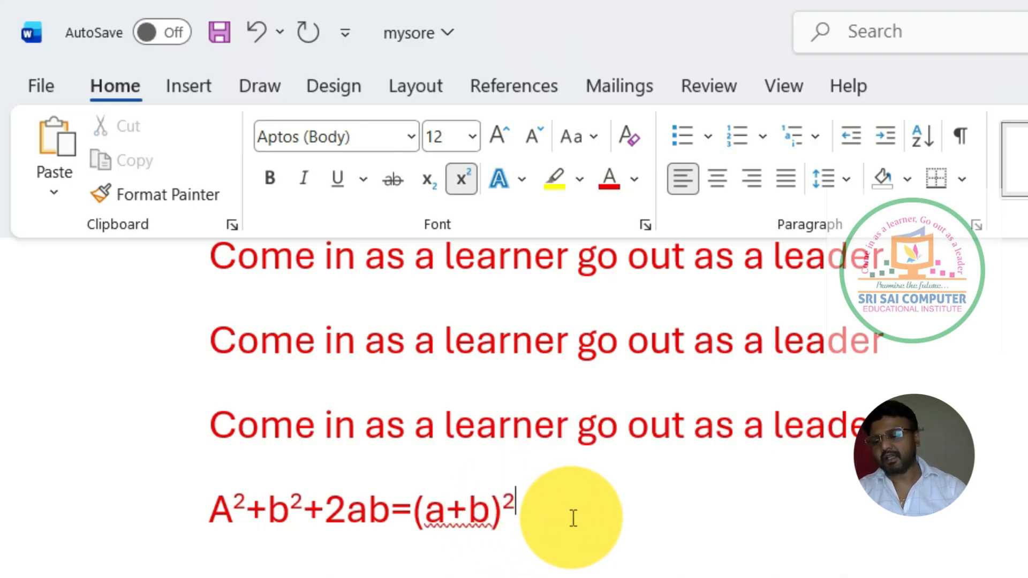
key(ctrl+shift+equal)
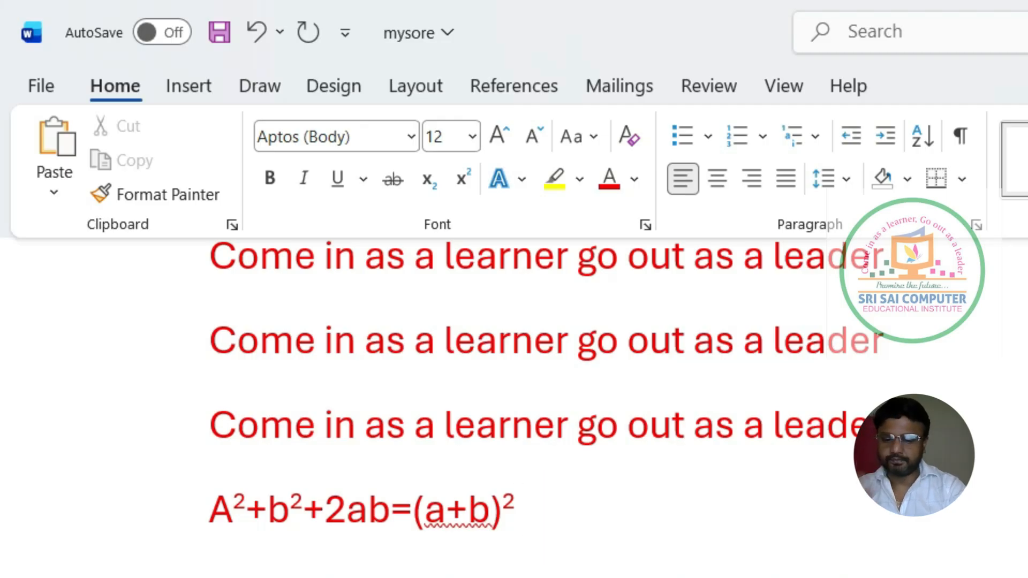
text(h2)
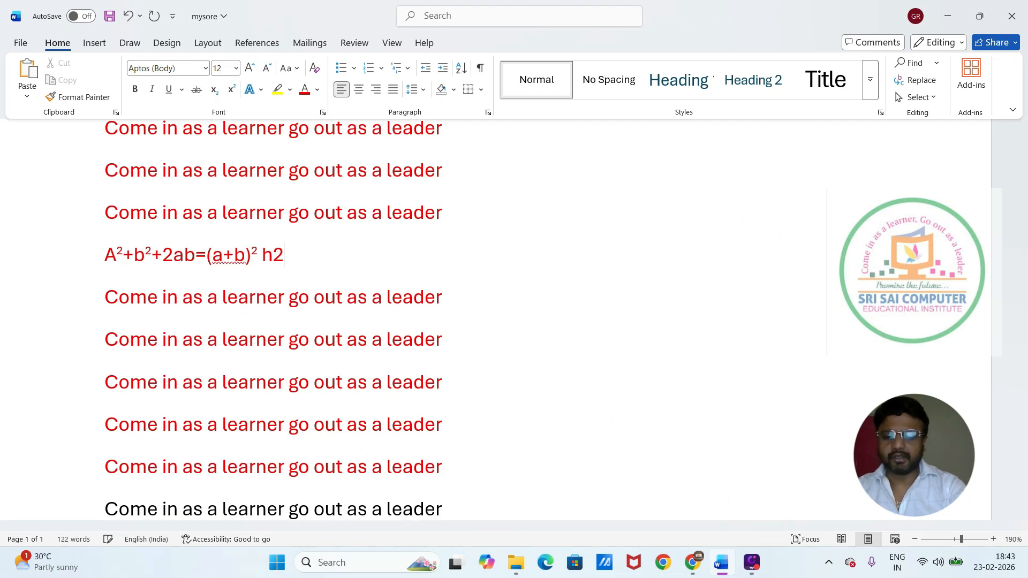
text(o)
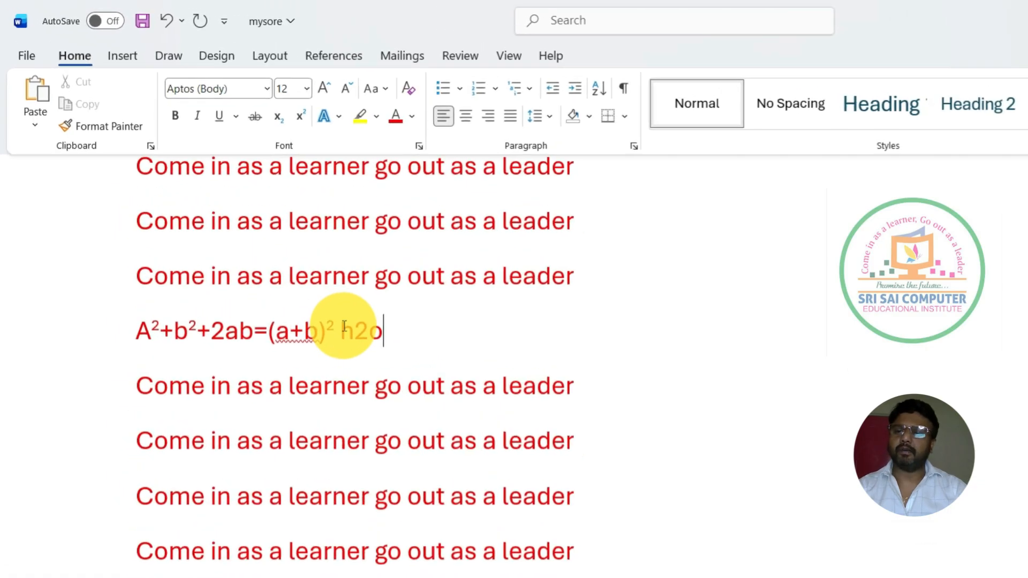
Step: Format the 2 in "h2o" at the end of the formula line as subscript
drag(526, 489, 545, 496)
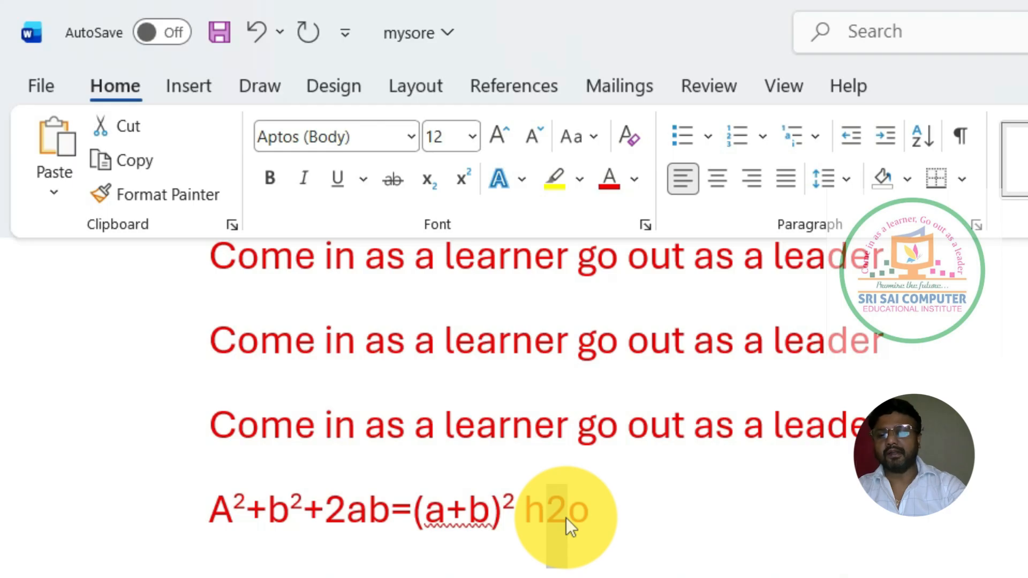
key(ctrl+equal)
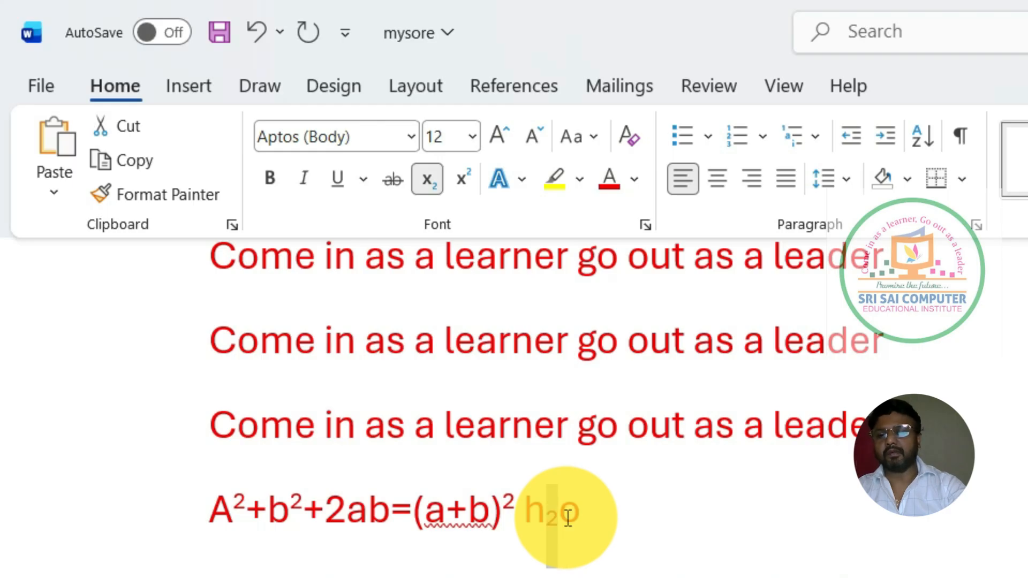
click(627, 513)
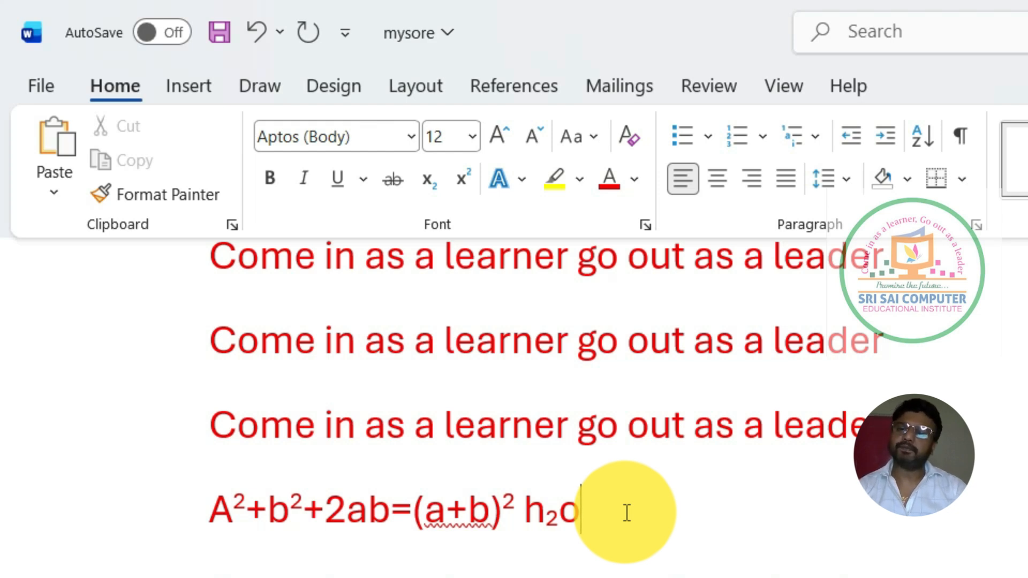
Step: Save the mysore document and close it
scroll(626, 513, up, 3)
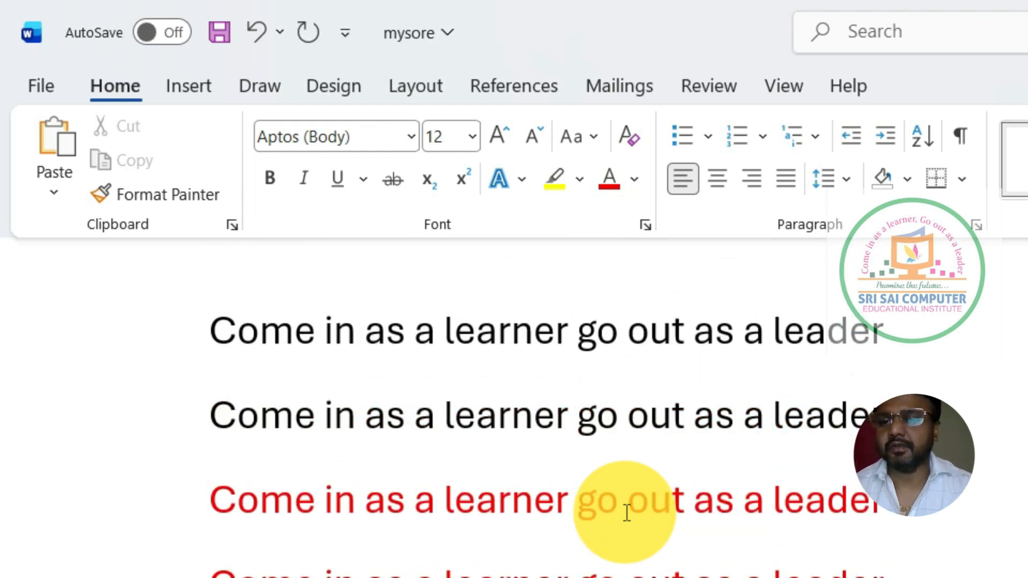
scroll(627, 513, up, 3)
scroll(624, 512, down, 3)
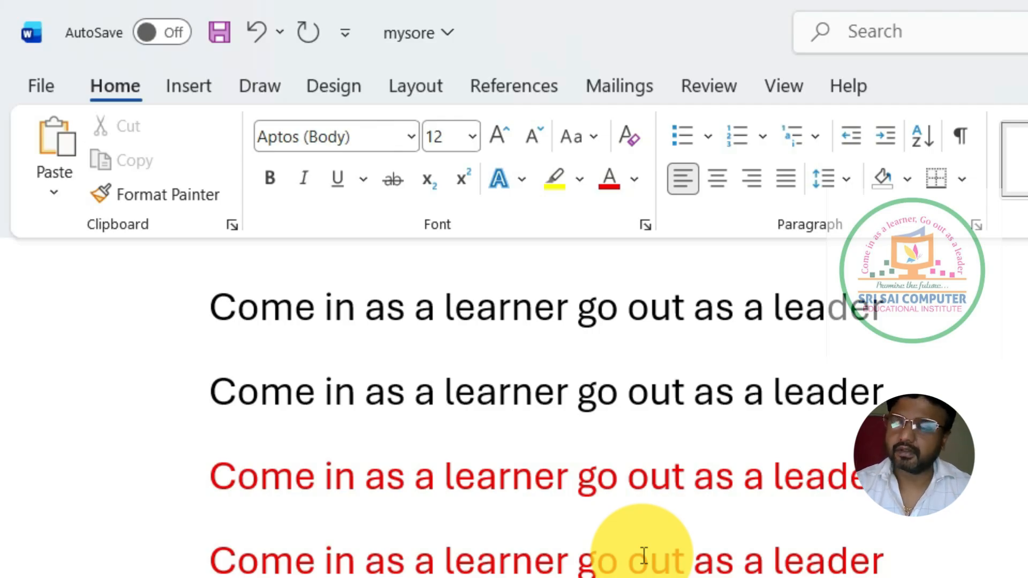
key(ctrl+s)
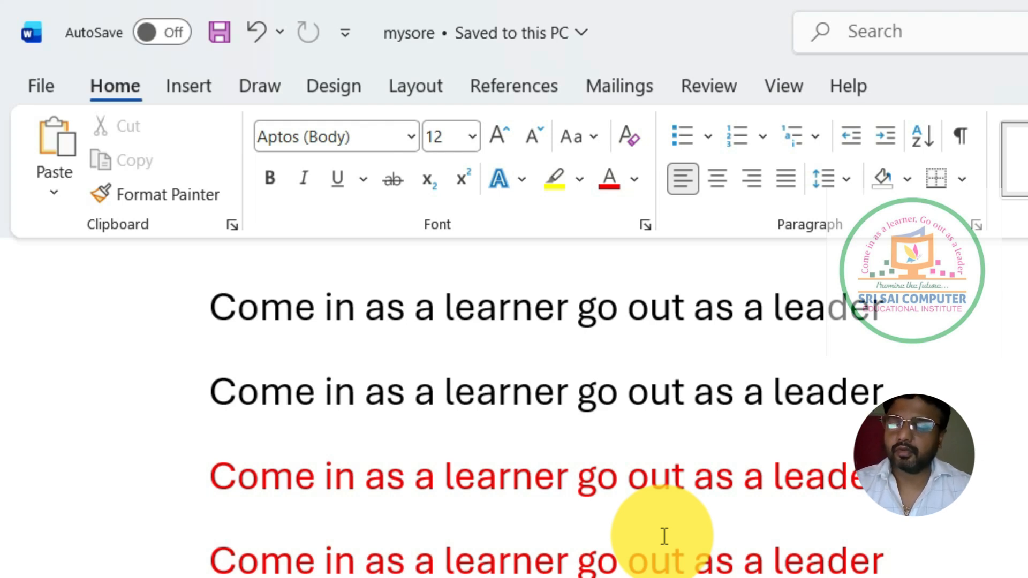
key(ctrl+w)
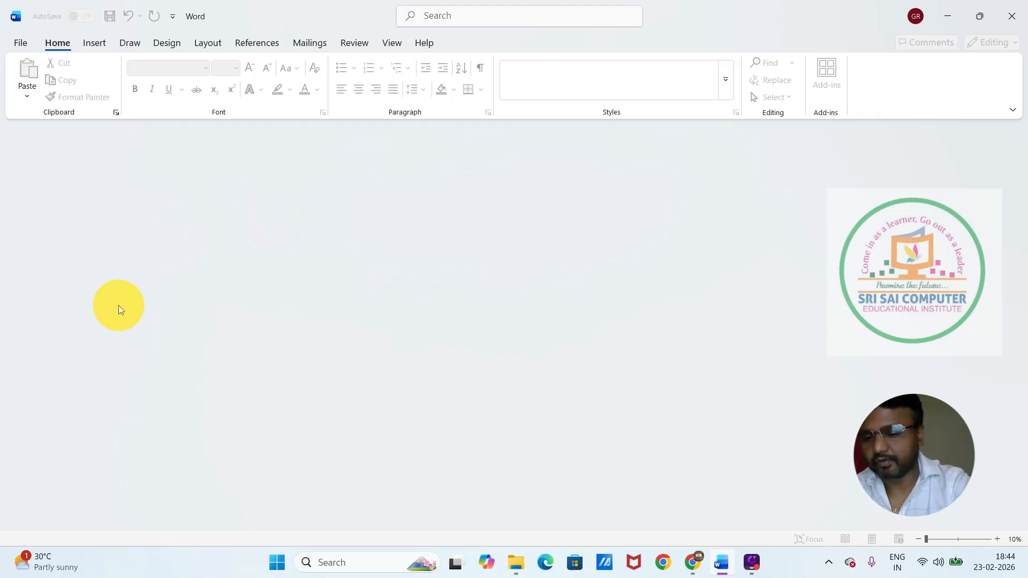
Step: Exit Word and close the browser window showing the "what is computer" search
key(alt+F4)
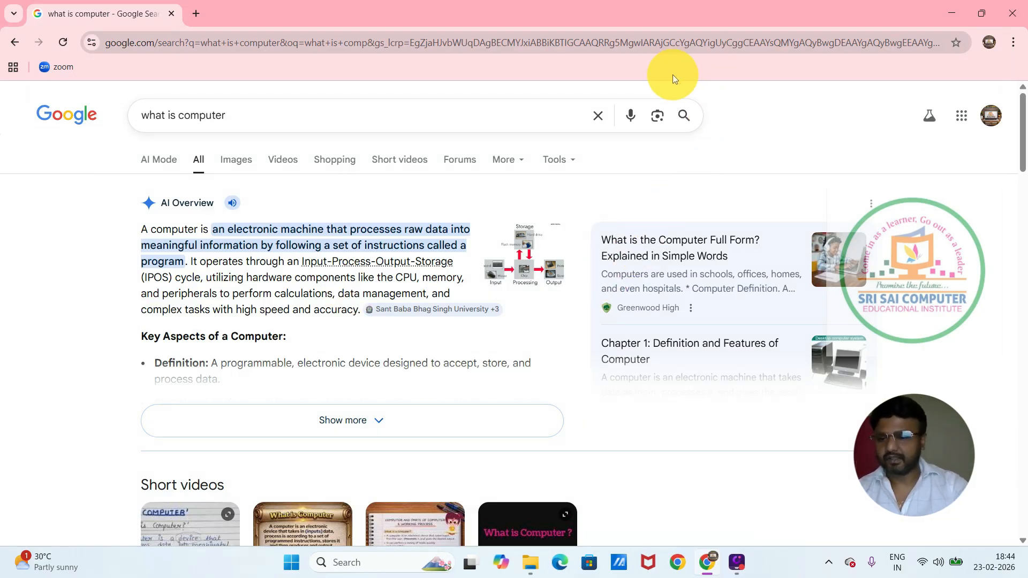
key(alt+F4)
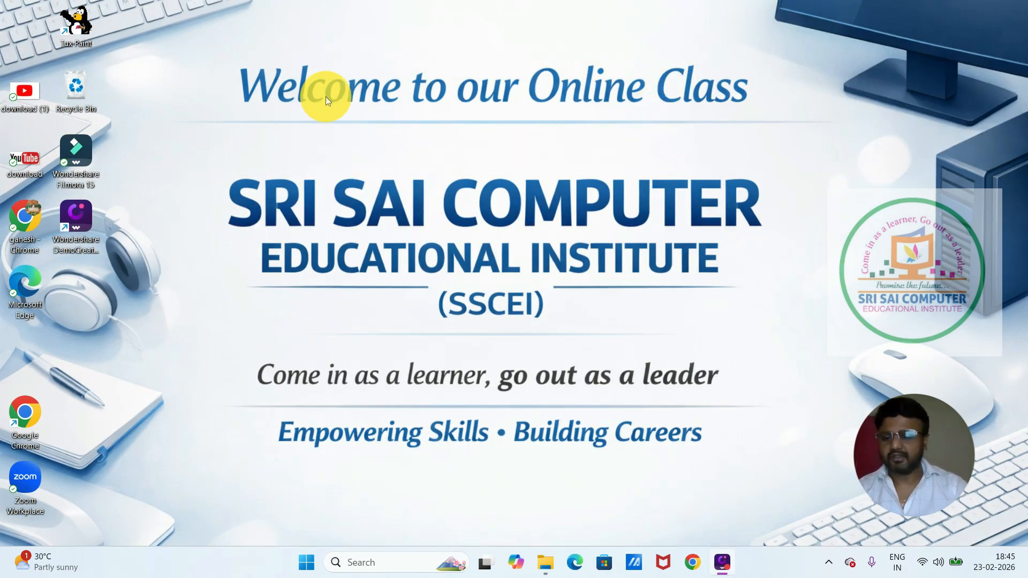
key(alt+F4)
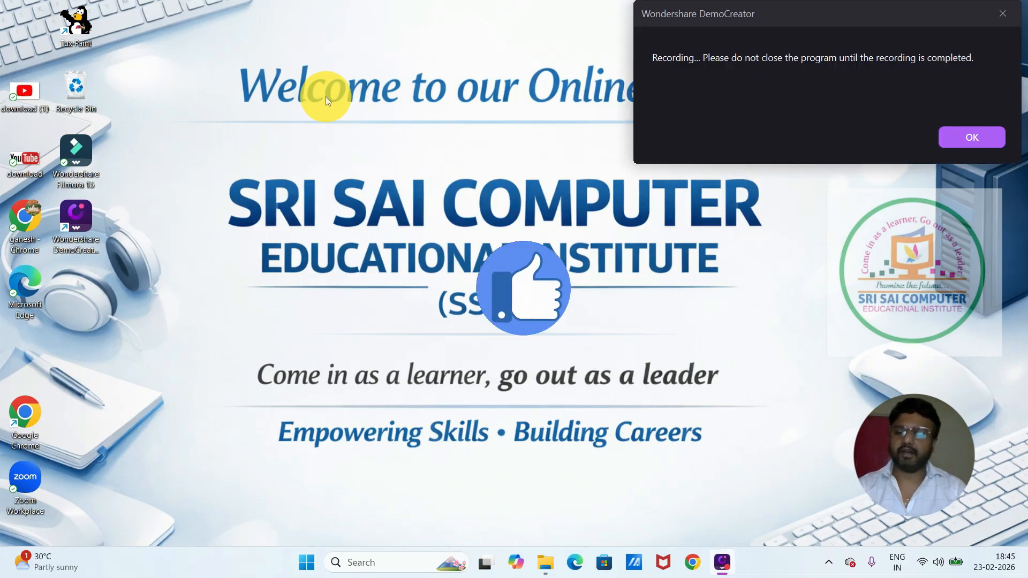
key(Escape)
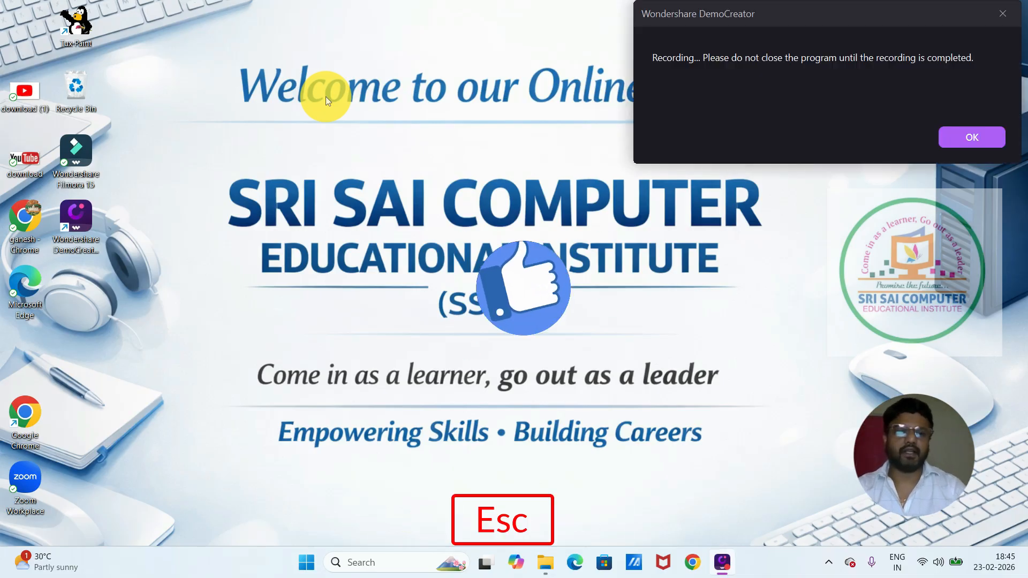
click(1003, 14)
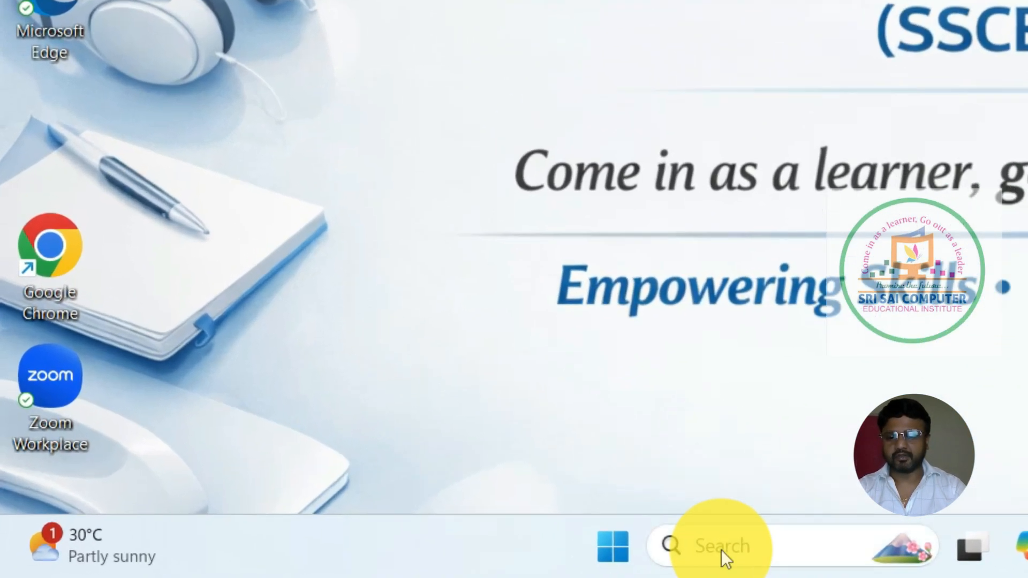
Step: Launch Word from the Windows search's top apps and create a blank document
click(577, 556)
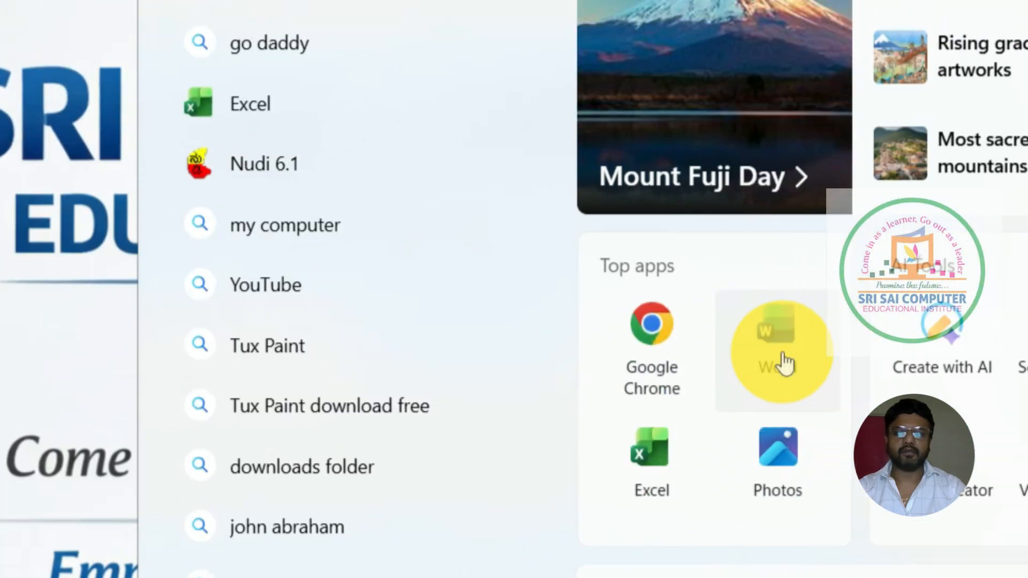
click(779, 360)
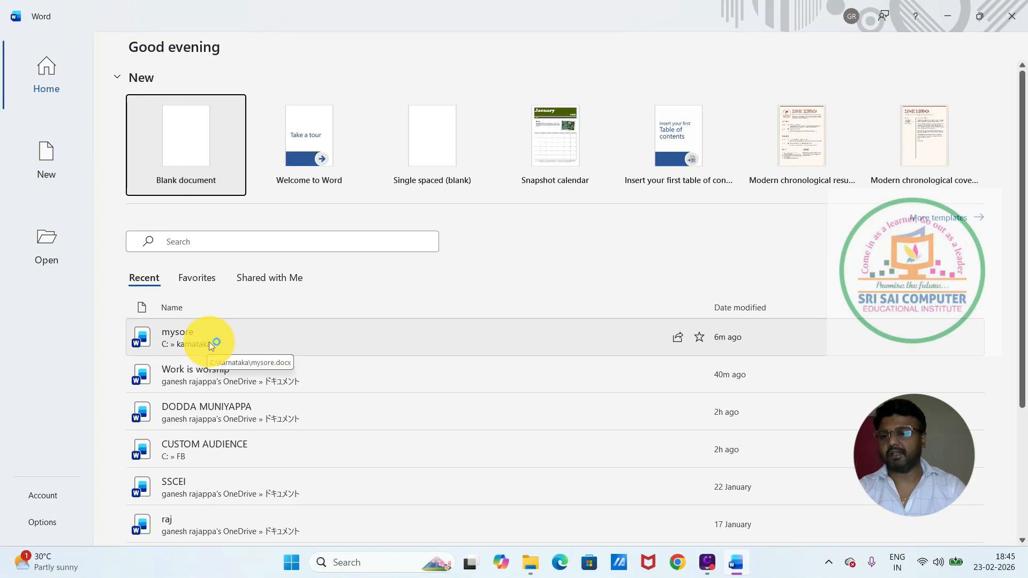
click(190, 182)
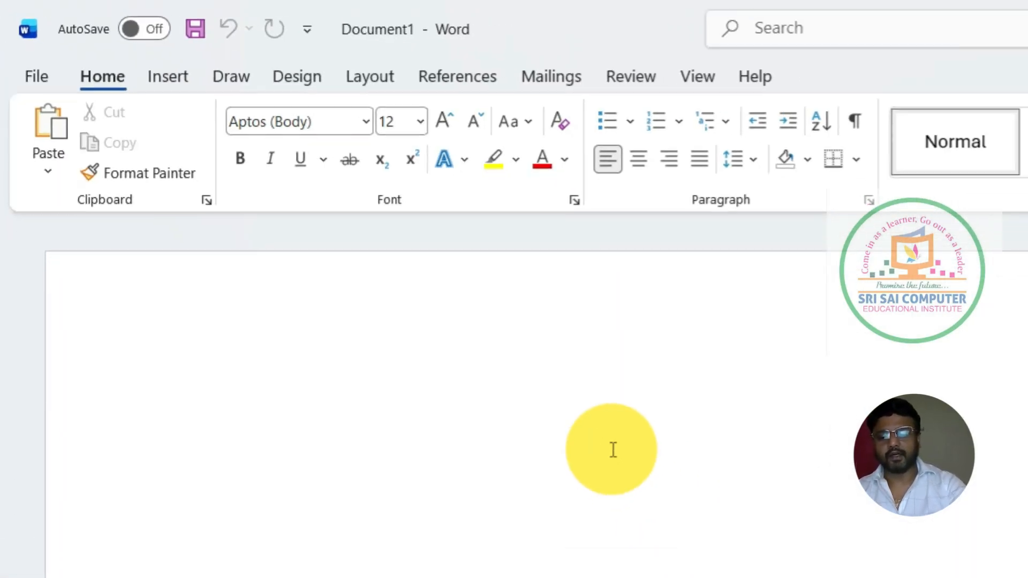
Step: Open the recent document mysore from the karnataka folder
key(ctrl+o)
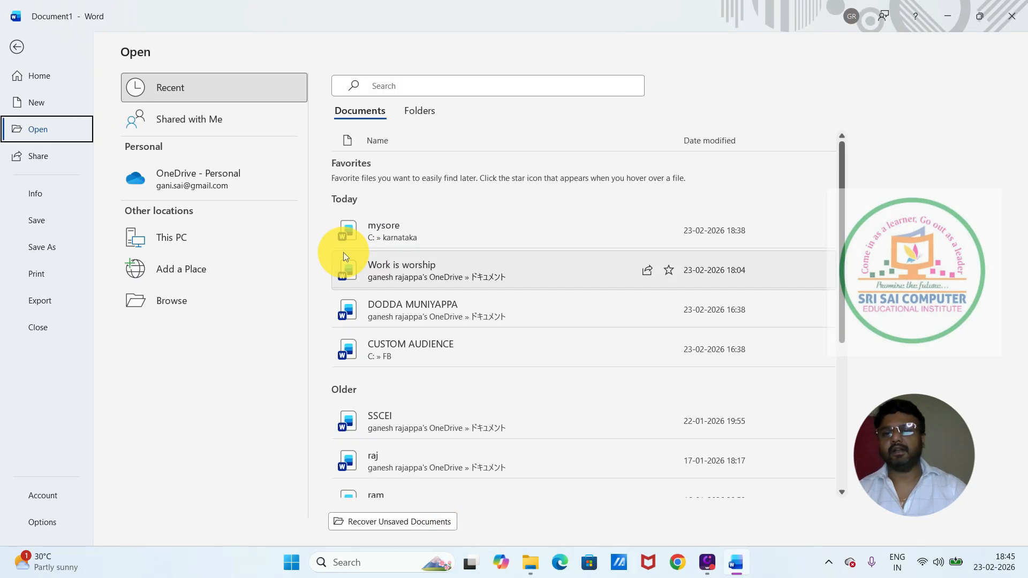
click(359, 222)
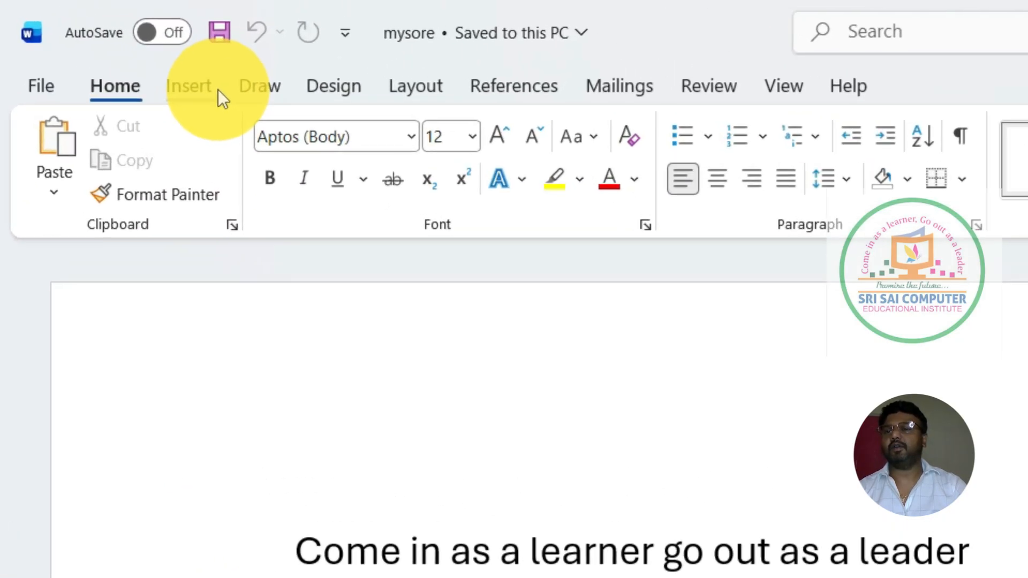
click(216, 89)
click(269, 89)
click(341, 88)
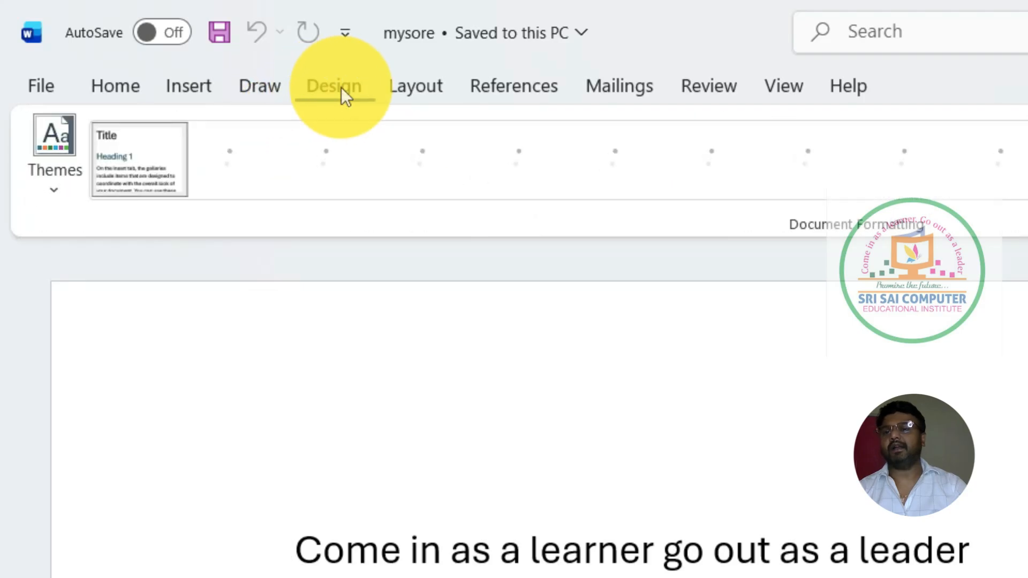
click(418, 85)
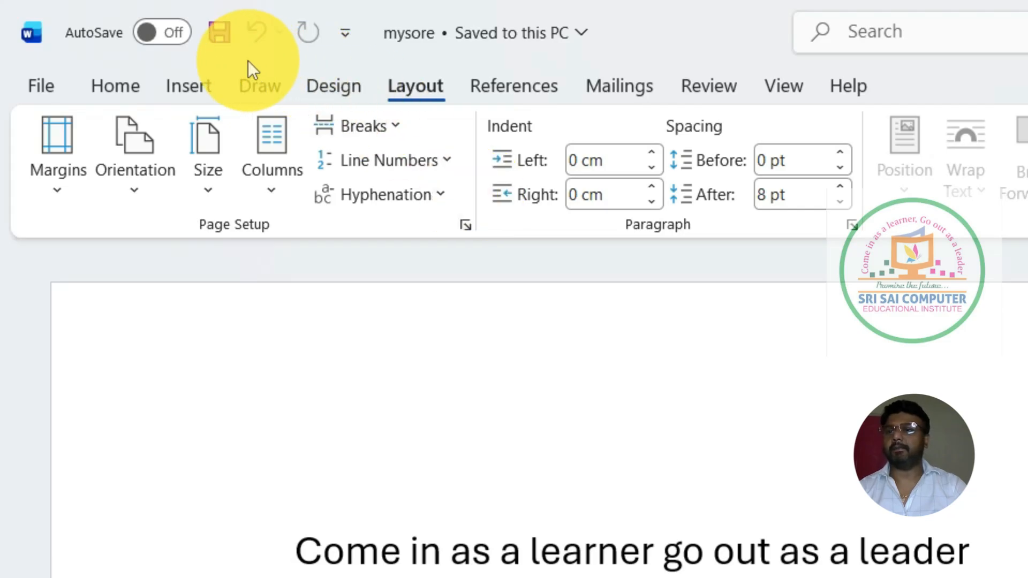
Step: Collapse the ribbon, temporarily show the References commands and return to the document text
right_click(157, 213)
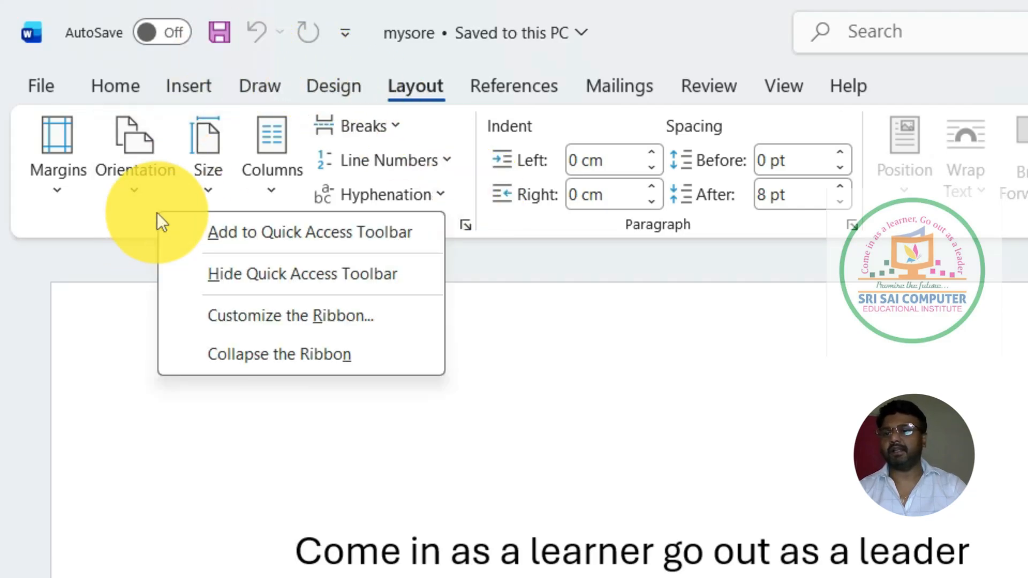
click(280, 358)
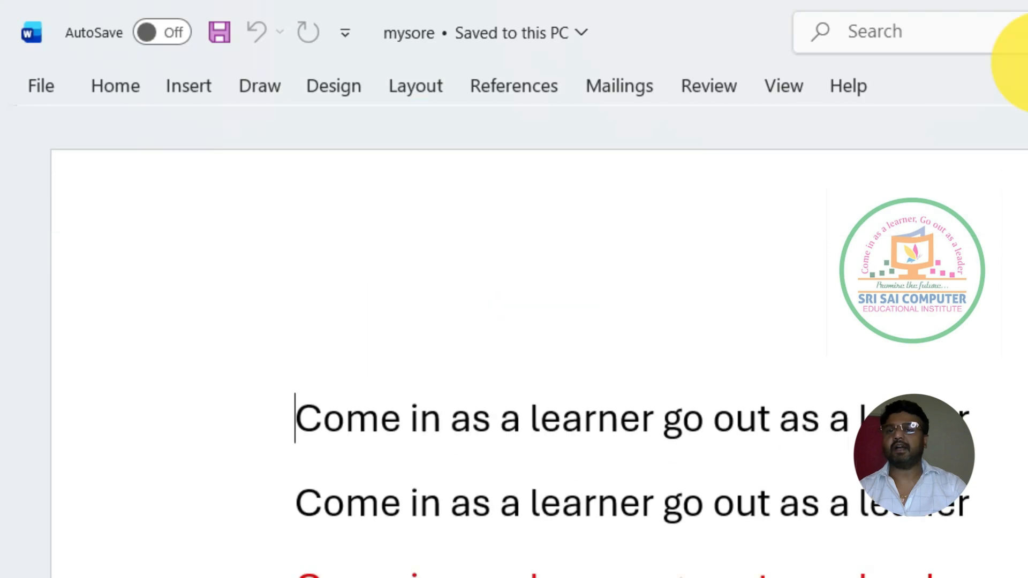
click(550, 95)
click(481, 328)
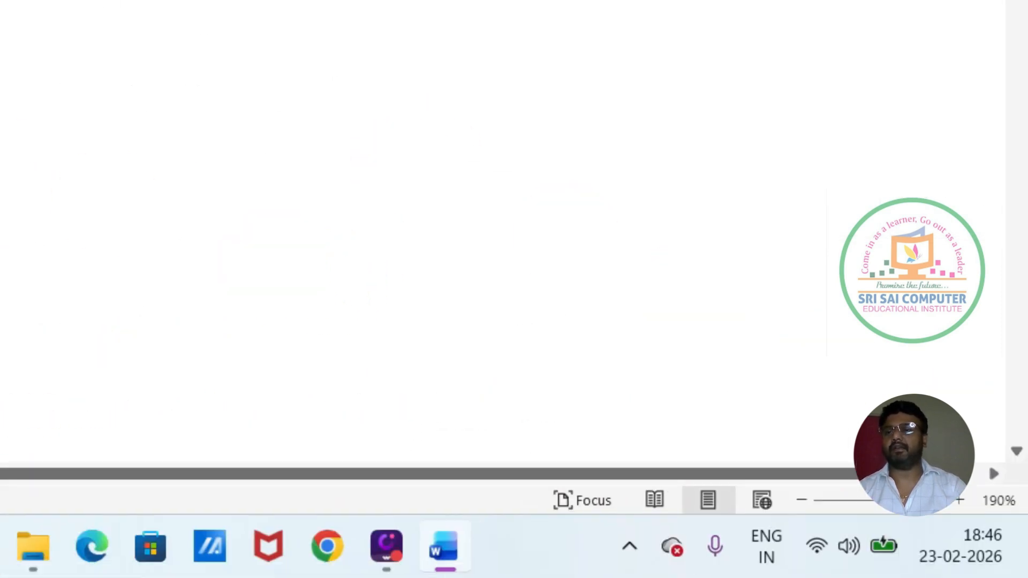
Step: Turn off the Collapse the Ribbon option to restore the full ribbon
right_click(152, 92)
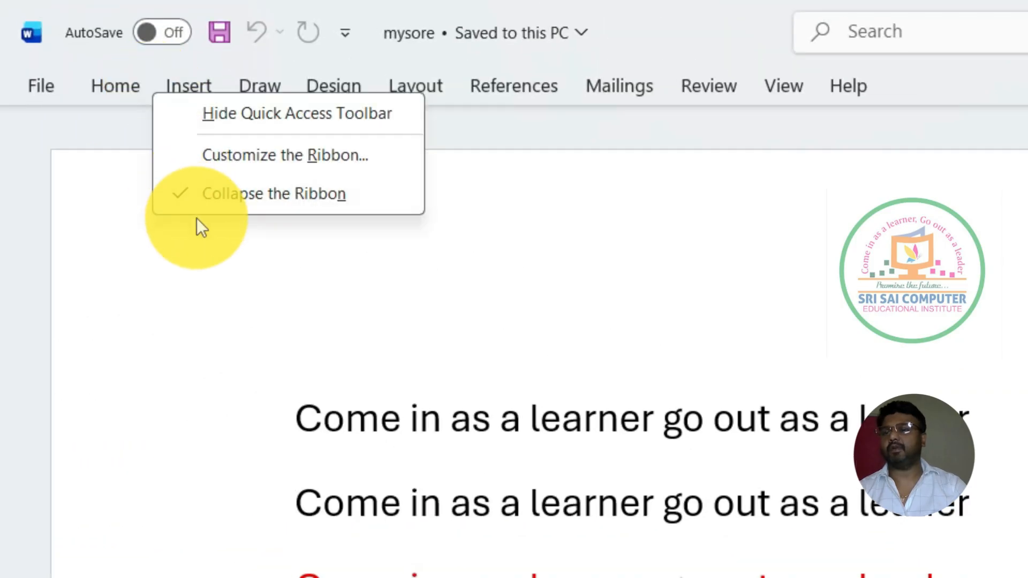
click(189, 197)
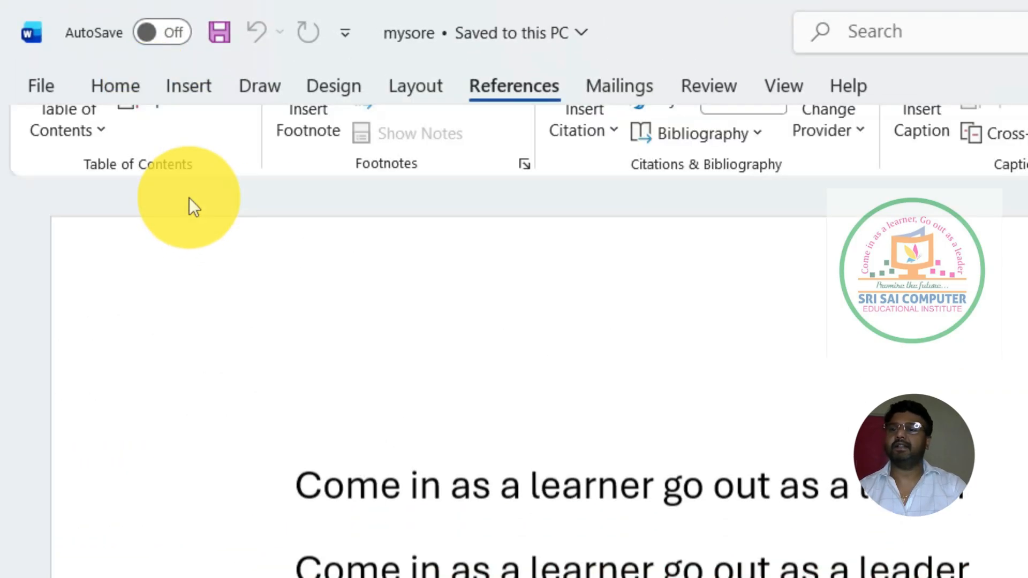
right_click(484, 234)
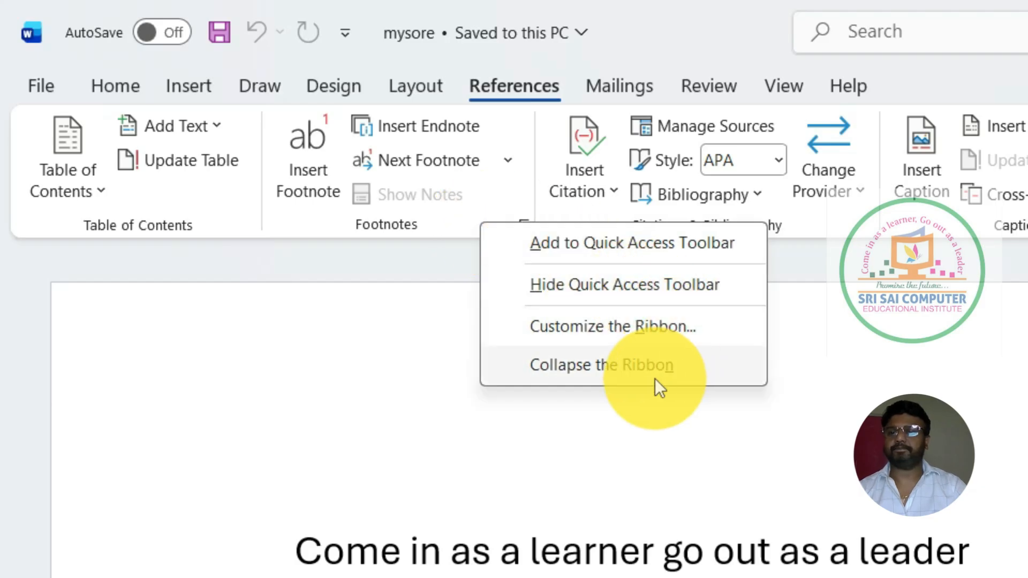
click(291, 365)
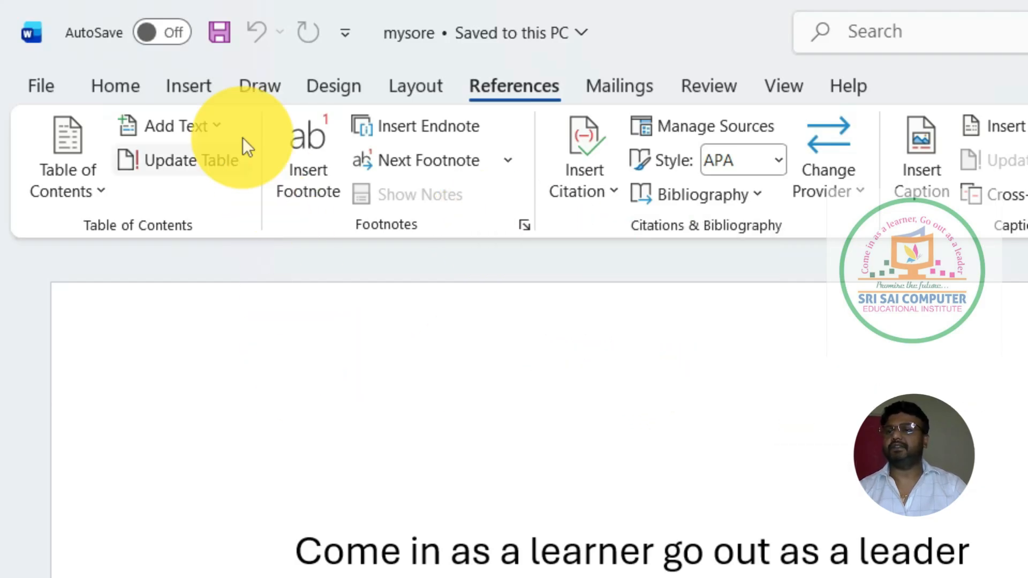